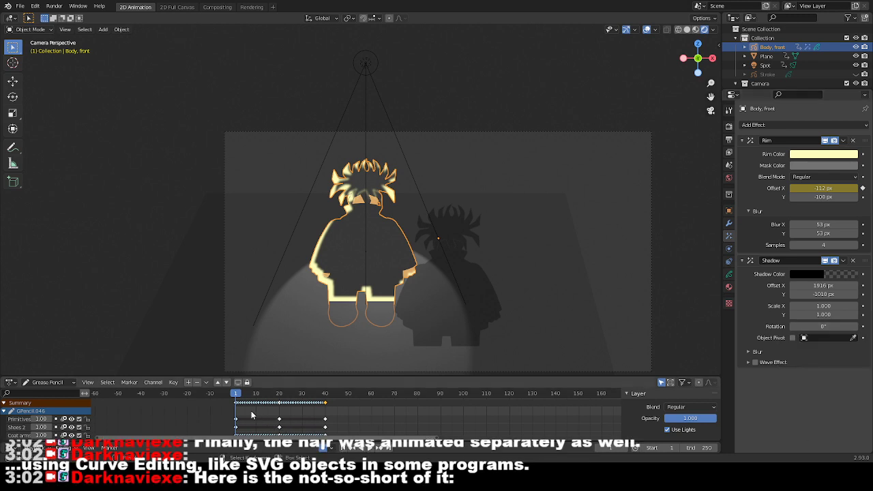
Switch the "Body, front" Grease Pencil object to Edit Mode at frame 1 with the hair in close view.
left_click_drag(238, 412, 236, 431)
scroll(322, 199, "up", 8)
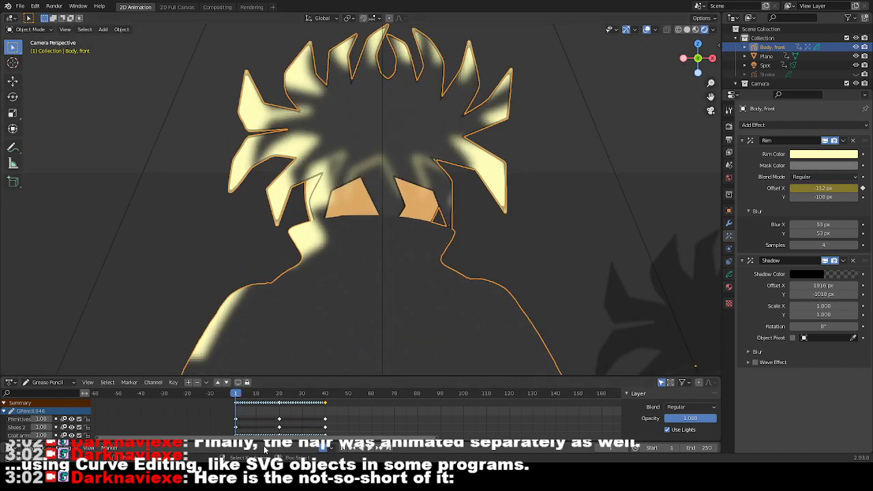
mouse_move(236, 418)
left_mouse_down()
mouse_move(330, 437)
mouse_move(235, 426)
mouse_move(326, 448)
mouse_move(236, 423)
left_mouse_up()
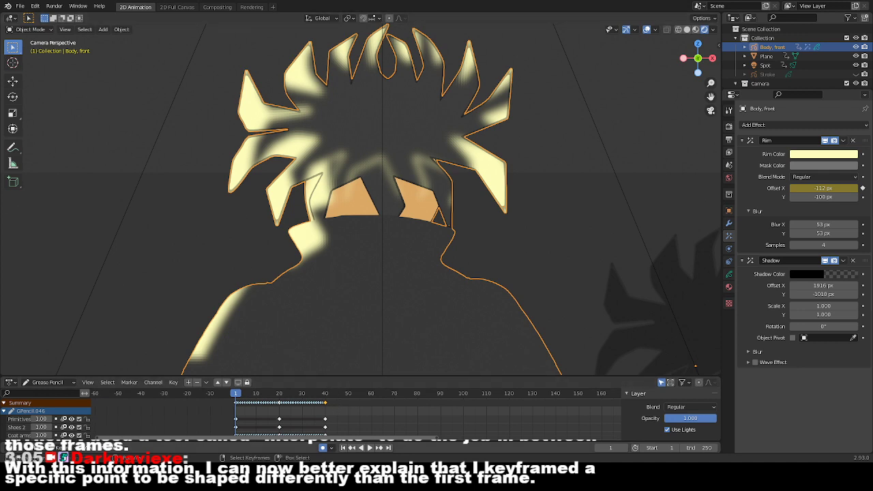
left_click(27, 30)
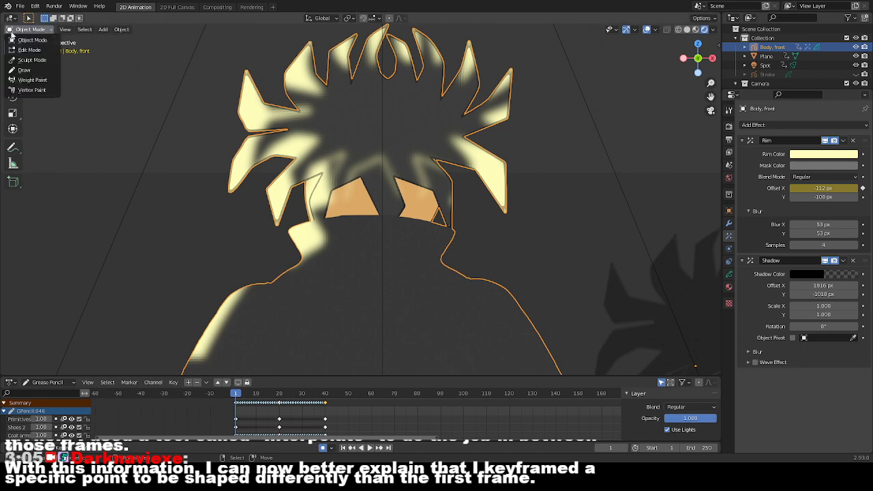
left_click(18, 45)
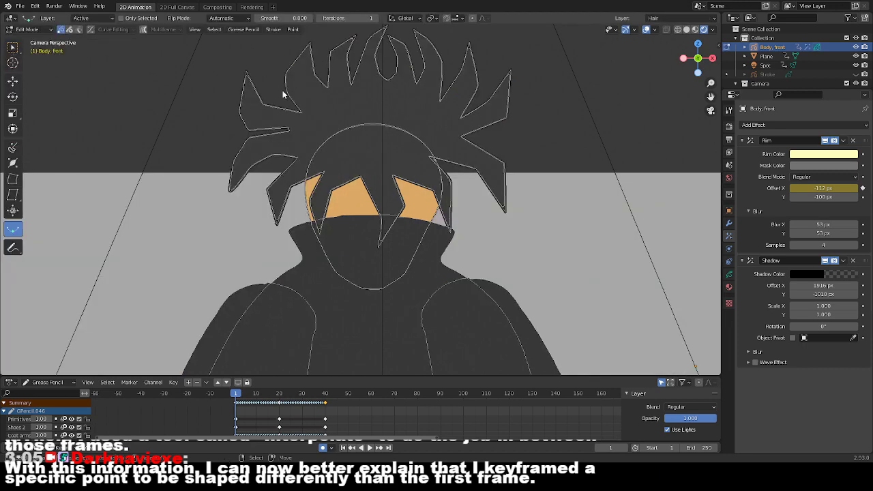
Play and scrub the hair outline animation in Edit Mode, and return to frame 1.
key("space")
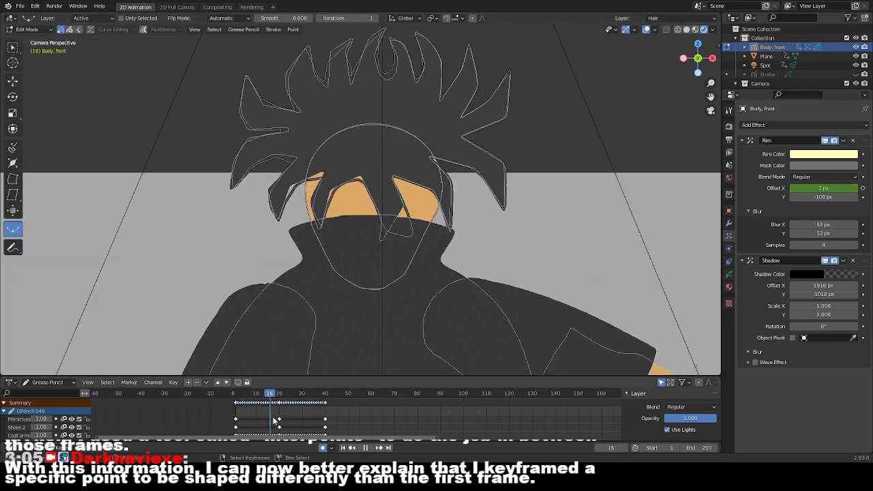
left_click_drag(333, 427, 236, 424)
key("space")
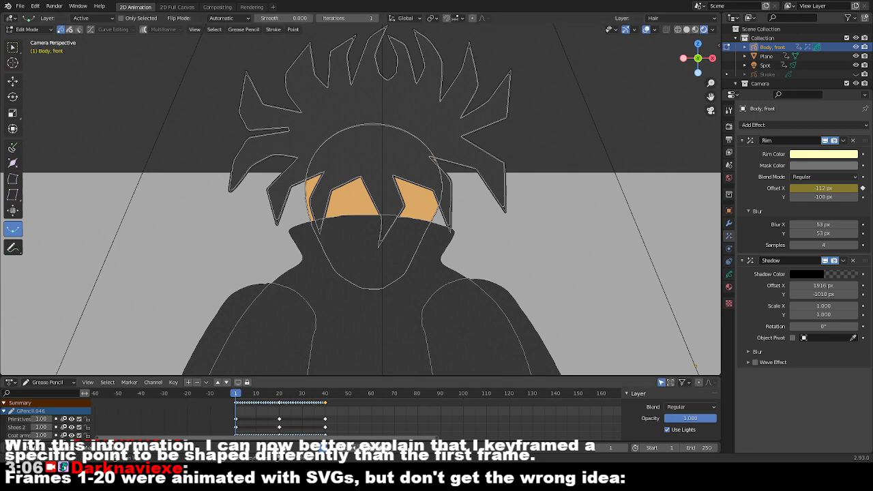
mouse_move(236, 416)
left_mouse_down()
mouse_move(271, 416)
mouse_move(237, 416)
left_mouse_up()
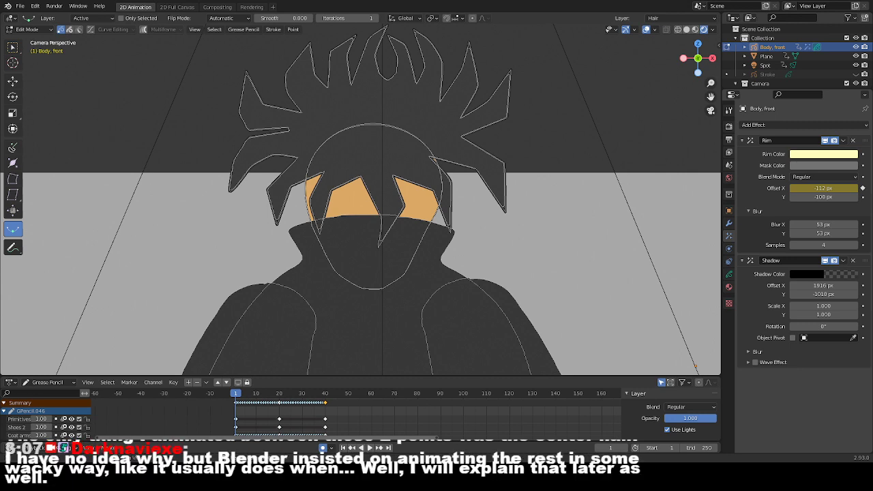
Replay the hair animation to compare the outline at frame 20 with its starting shape at frame 1.
key("space")
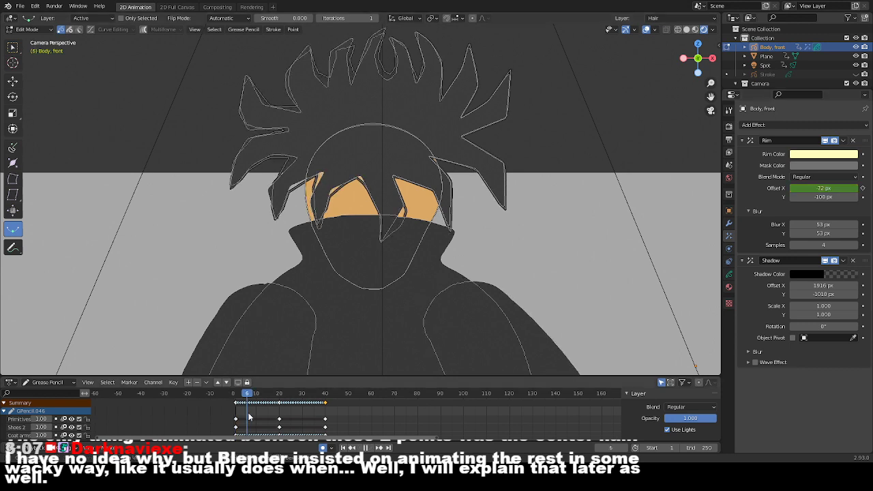
left_click_drag(283, 429, 279, 428)
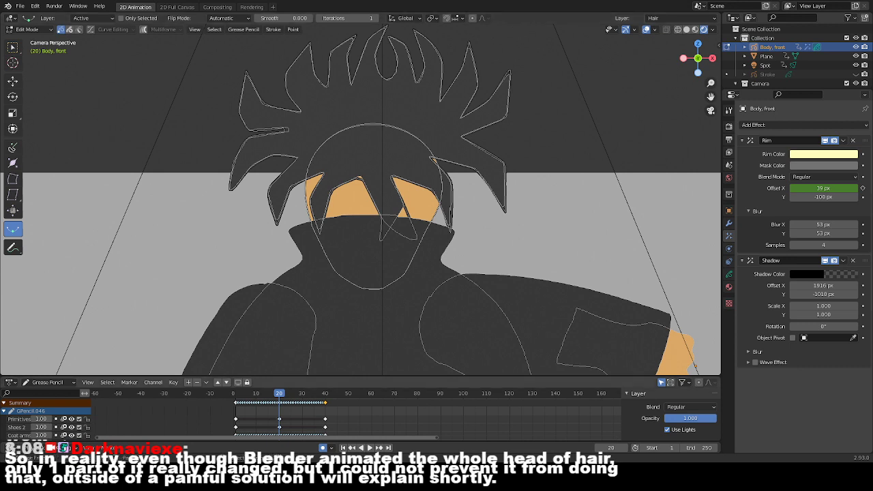
key("space")
mouse_move(298, 423)
left_mouse_down()
mouse_move(326, 427)
mouse_move(233, 427)
mouse_move(280, 432)
left_mouse_up()
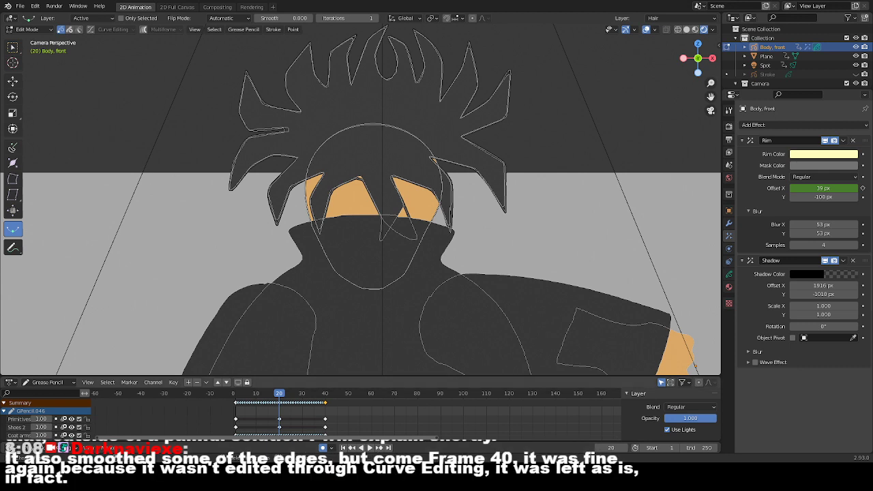
key("shift+Left")
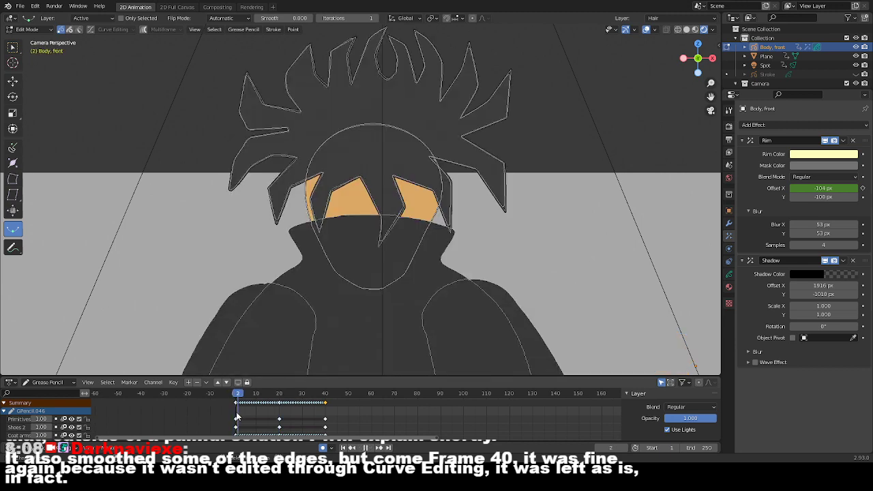
Examine how the raised arm and its hand deform between frames 1, 20 and 40.
scroll(592, 267, "up", 6)
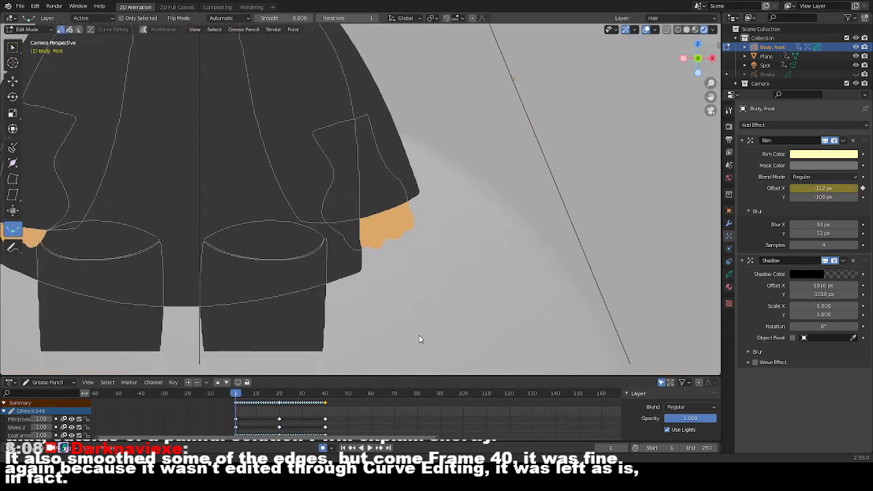
middle_click_drag(419, 339, 508, 265, "shift")
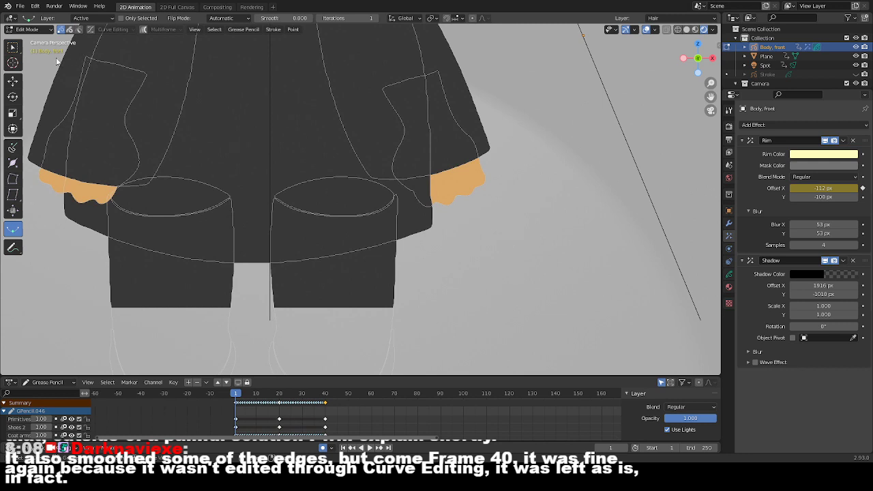
middle_click_drag(496, 147, 332, 302, "shift")
scroll(348, 202, "down", 1)
key("space")
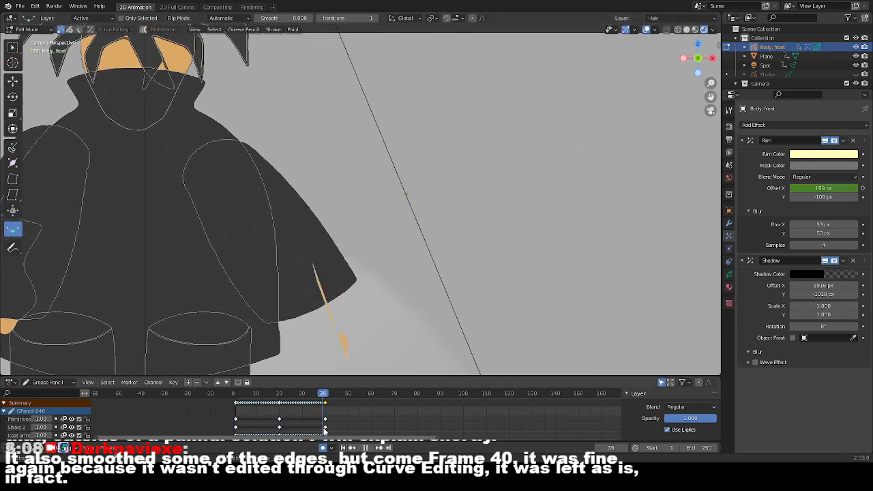
left_click_drag(325, 430, 235, 416)
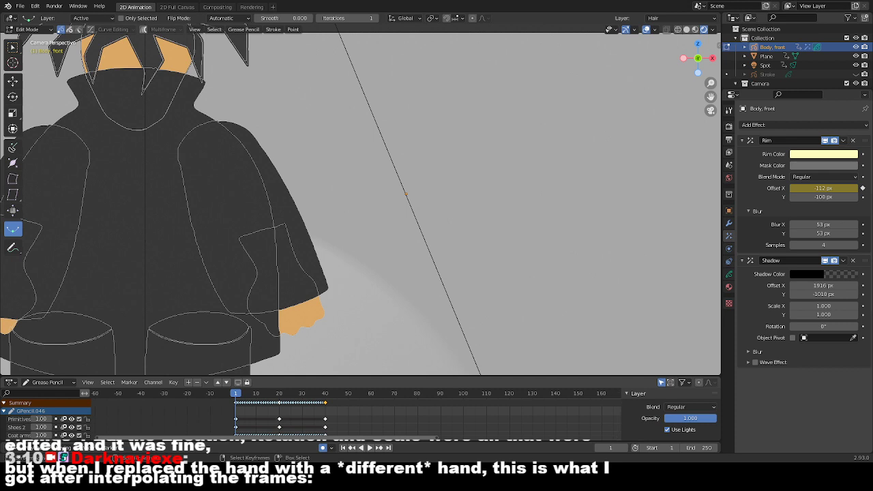
key("space")
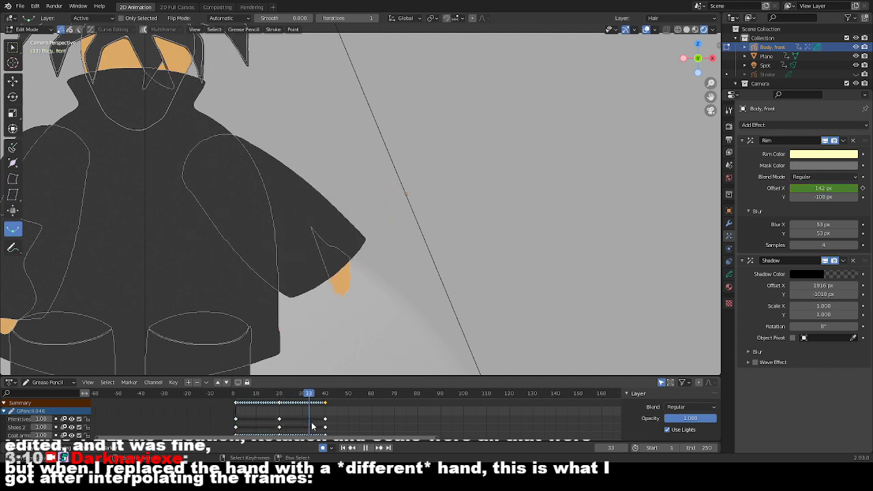
left_click_drag(327, 427, 279, 428)
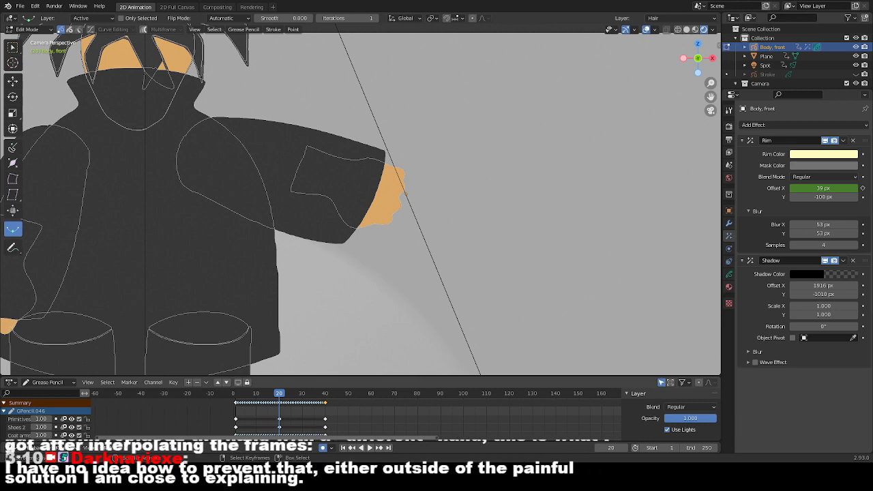
Return to frame 1 and switch the "Body, front" object to Object Mode with the whole figure in view.
scroll(335, 273, "down", 2)
key("shift+Left")
scroll(432, 261, "down", 3)
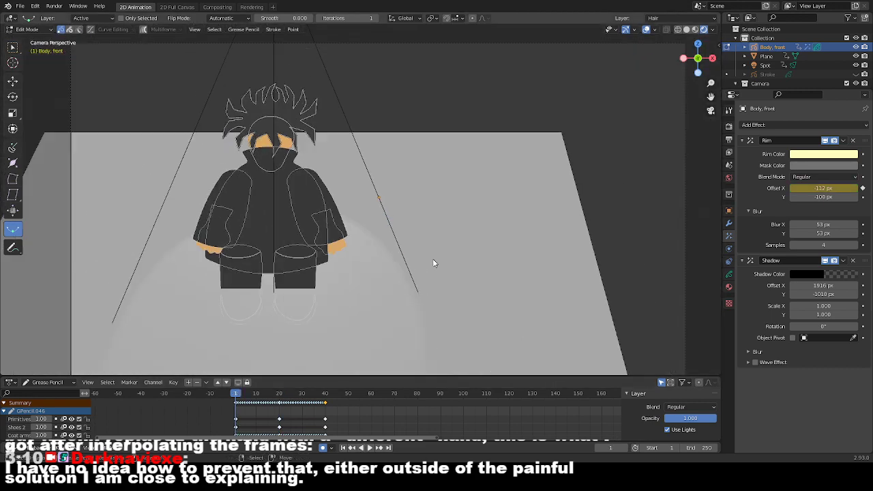
left_click(27, 29)
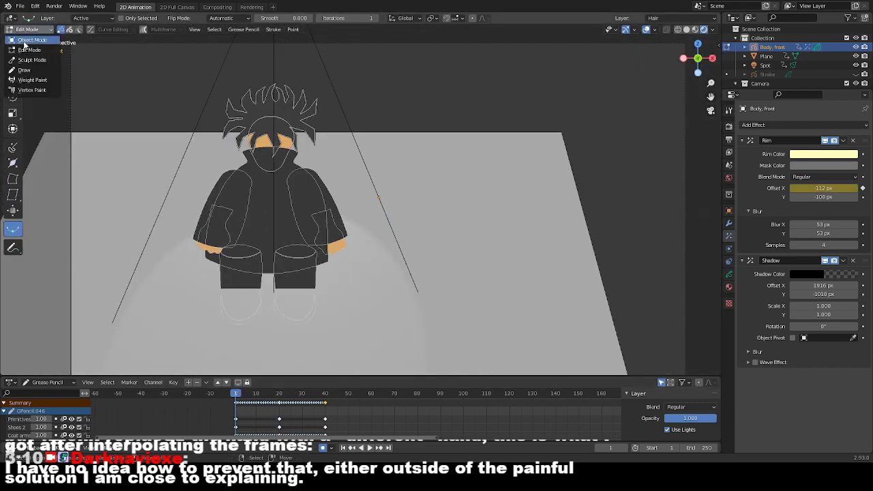
left_click(30, 37)
Play and scrub the animation in Object Mode to watch the keyframed Rim offset change, and return to frame 1.
key("space")
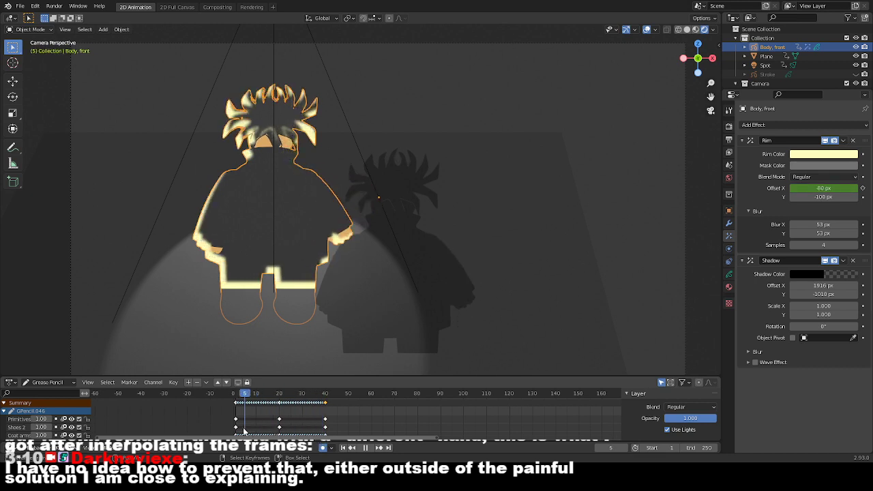
key("Escape")
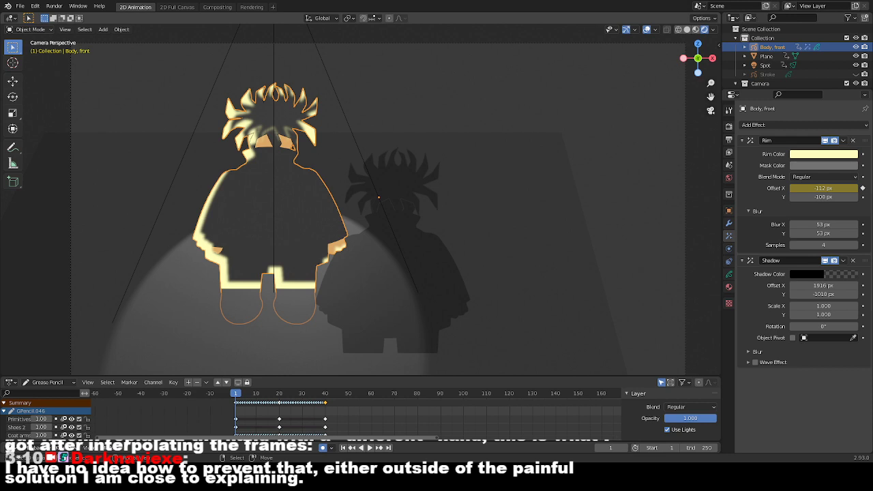
key("space")
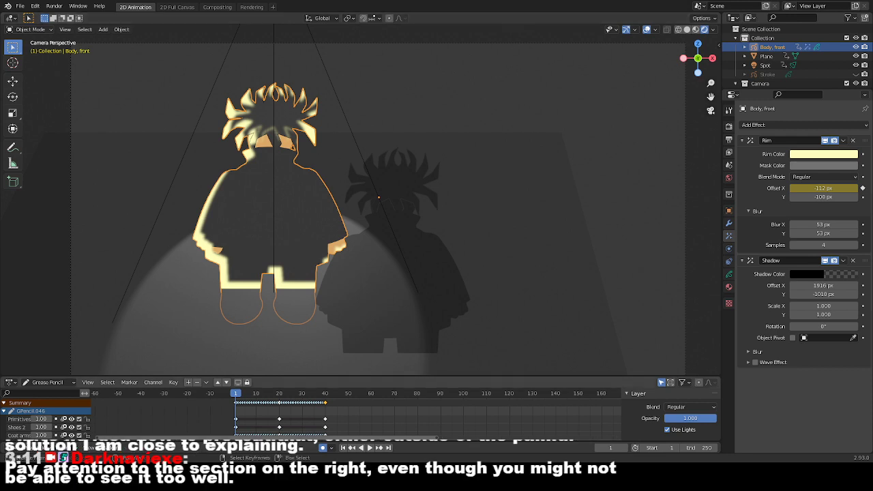
left_click_drag(294, 427, 235, 418)
key("space")
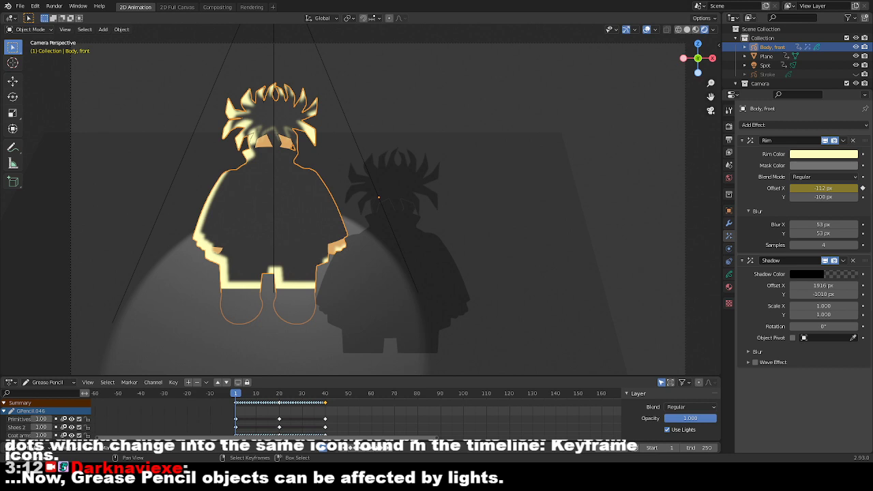
Select the spot lamp above the figure outside the camera view and try moving it freely about 2.1 m.
key("KP_0")
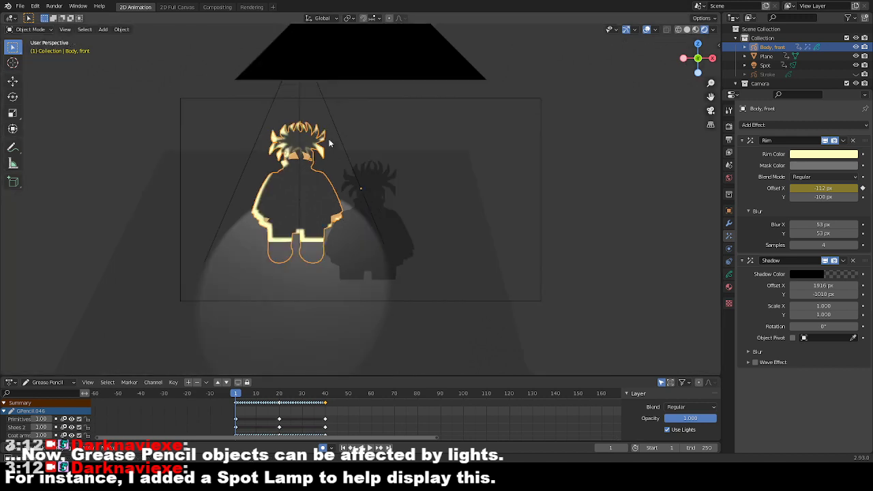
mouse_move(329, 144)
middle_mouse_down()
mouse_move(271, 209)
mouse_move(304, 189)
mouse_move(327, 195)
mouse_move(324, 127)
middle_mouse_up()
left_click(332, 129)
key("g")
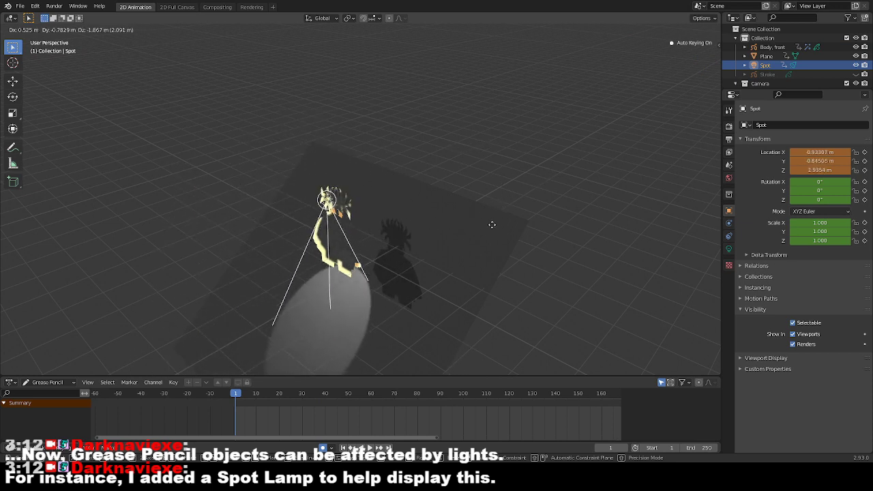
right_click(492, 225)
Set the spot lamp's power to 500 W.
left_click(729, 249)
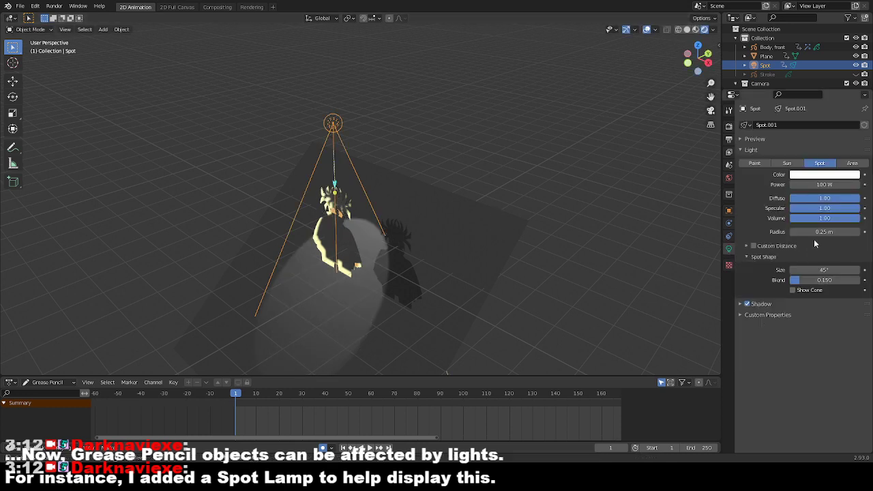
left_click(832, 184)
type("500")
key("Return")
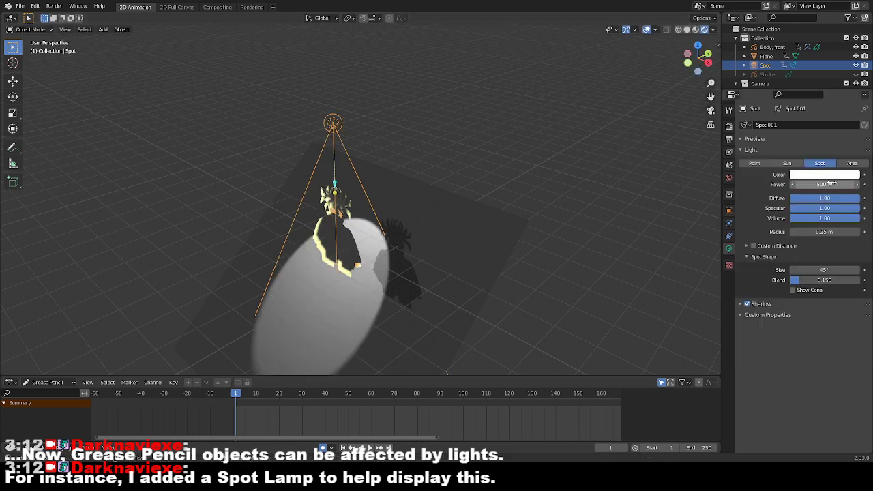
Try lowering the spot lamp about 2.7 m along the global Z axis.
key("g")
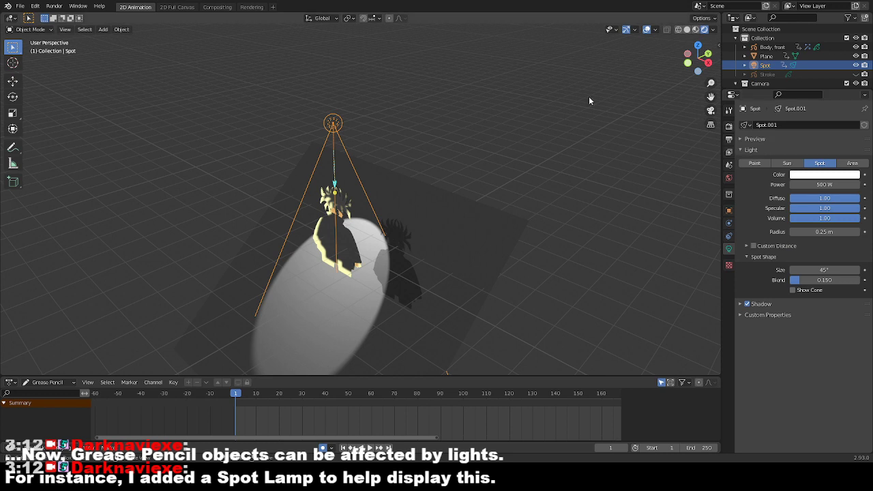
key("z")
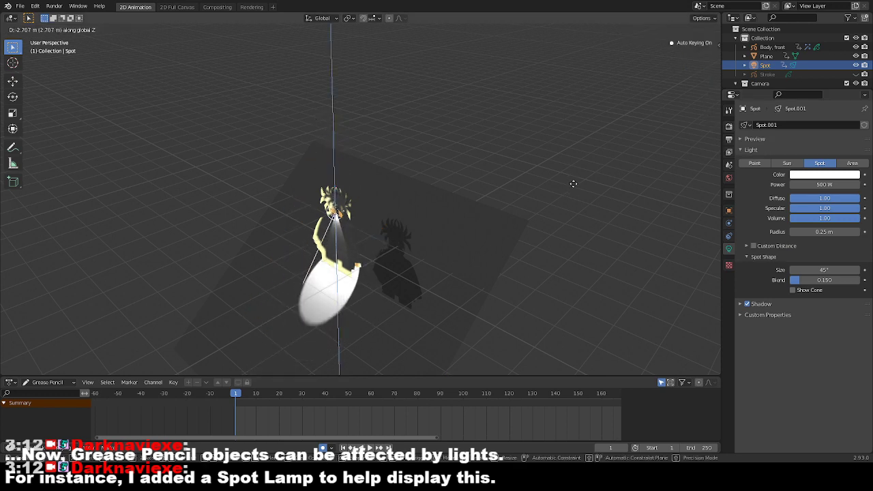
key("Escape")
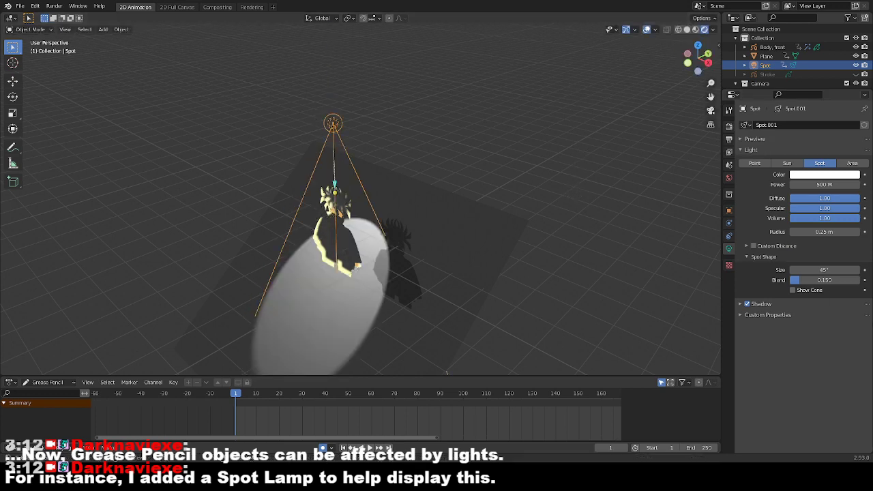
Set the spot lamp's power to 100 W.
left_click(835, 184)
type("100")
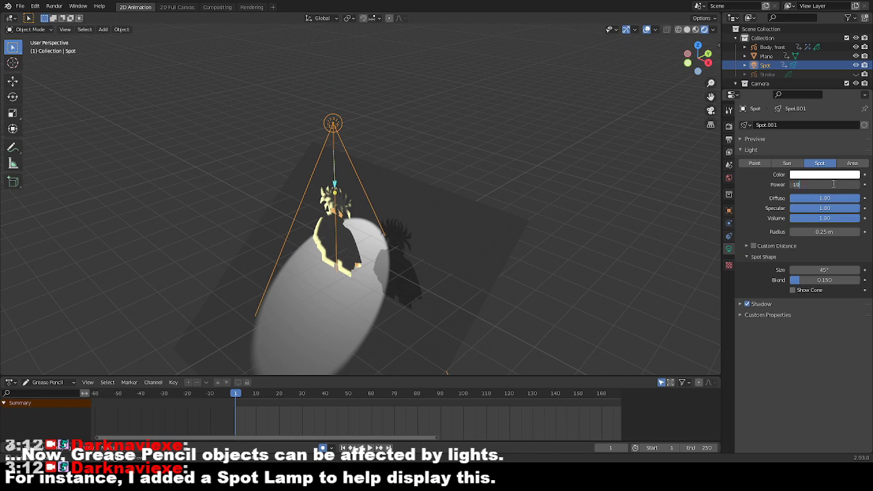
key("Return")
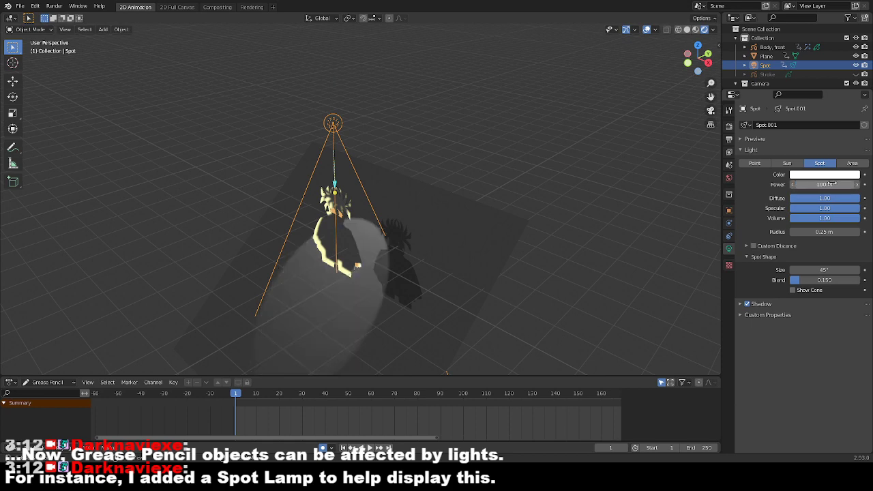
Compare the figure's Shadow effect in the camera view with its look from another viewing angle.
key("KP_0")
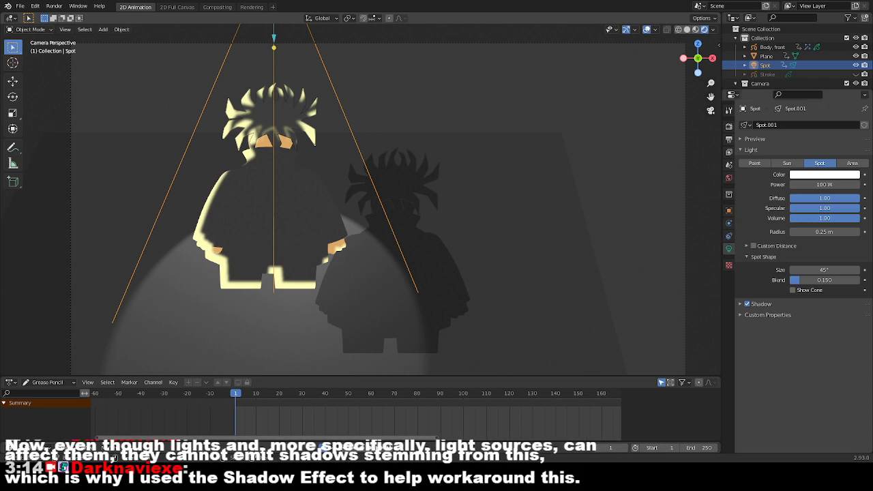
middle_click_drag(461, 208, 393, 236)
key("KP_0")
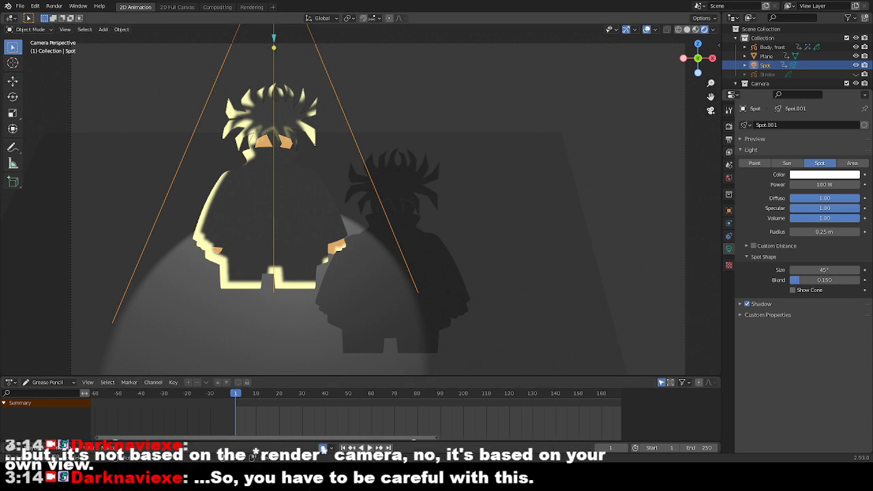
Try raising the figure about 0.89 m along the global Z axis.
left_click(313, 182)
key("g")
key("z")
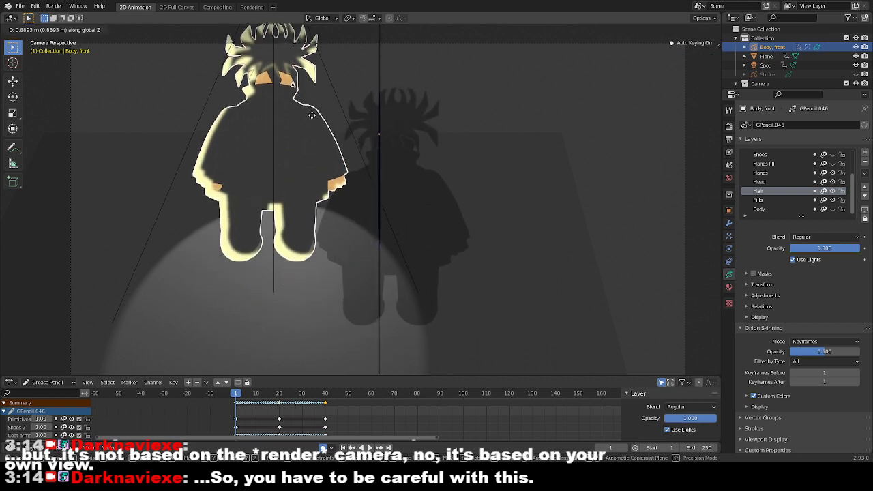
key("Escape")
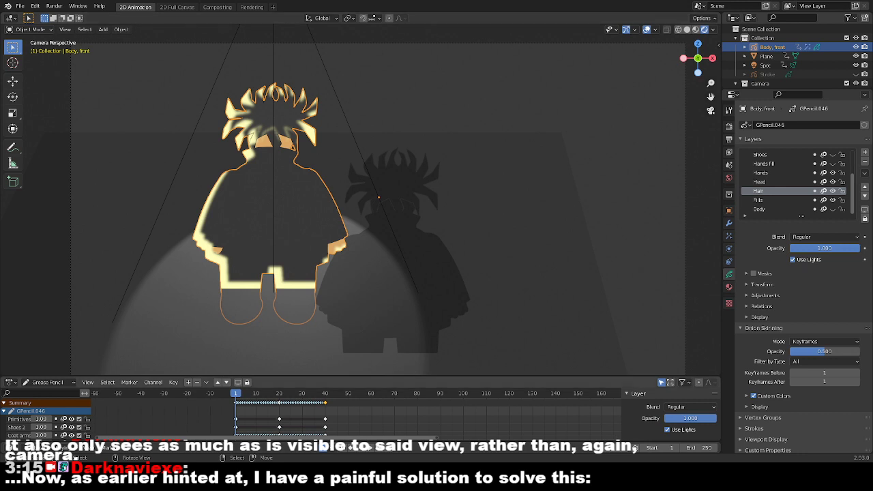
At frame 20, duplicate the figure and place the copy beside the original along the global X axis.
left_click(295, 426)
mouse_move(294, 426)
left_mouse_down()
mouse_move(326, 427)
mouse_move(280, 426)
left_mouse_up()
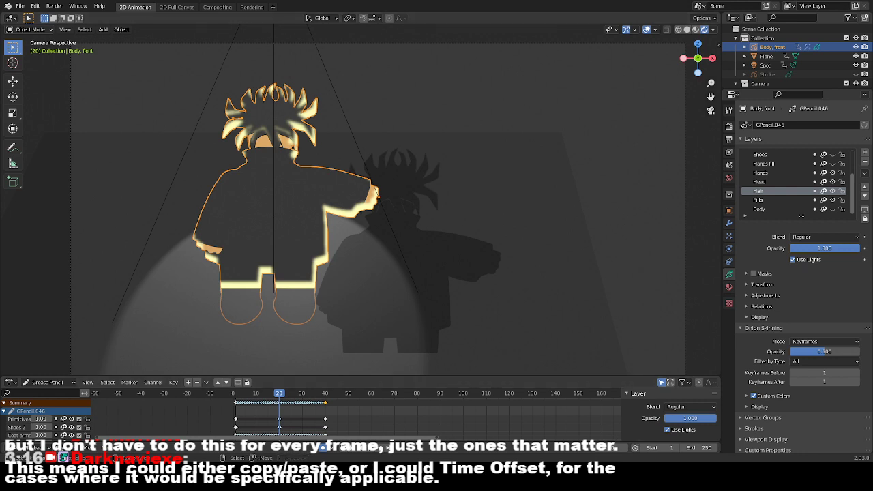
left_click(729, 235)
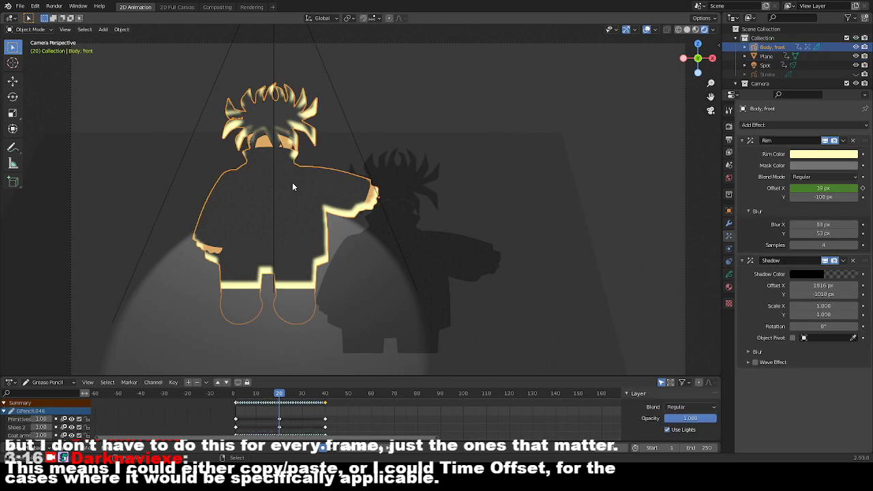
key("shift+d")
key("x")
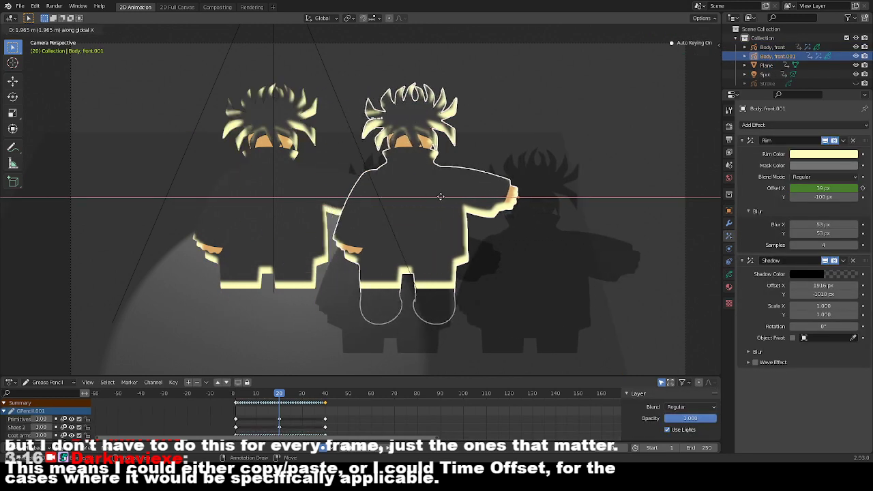
left_click(487, 198)
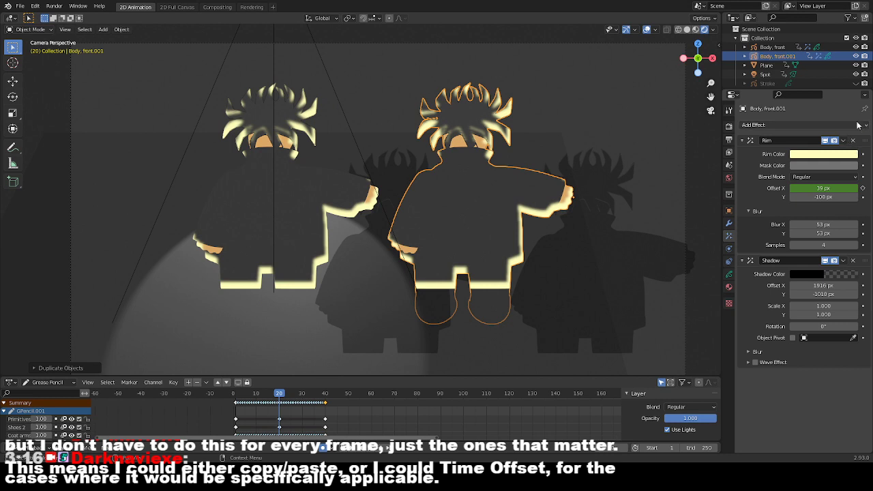
Add a Time Offset modifier to the copy with a custom range from frame 1 to 20, and preview the animation.
left_click(861, 125)
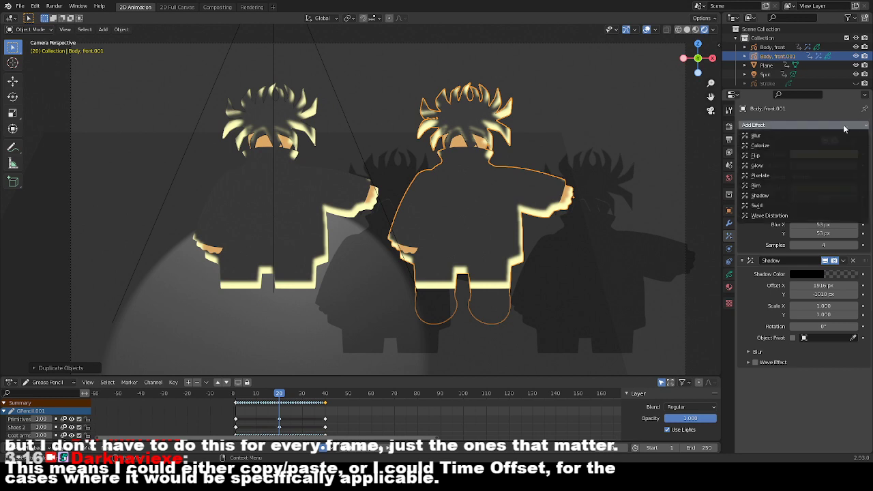
left_click(729, 223)
left_click(759, 123)
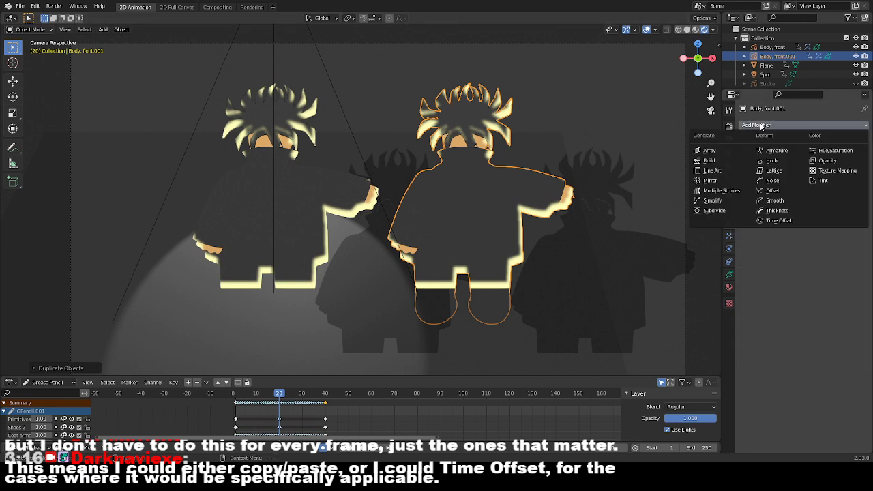
left_click(771, 222)
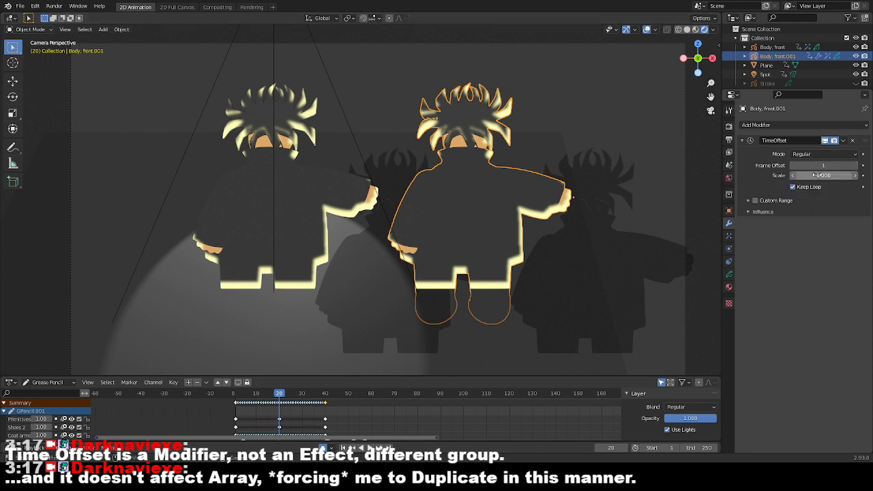
left_click(748, 201)
left_click(755, 201)
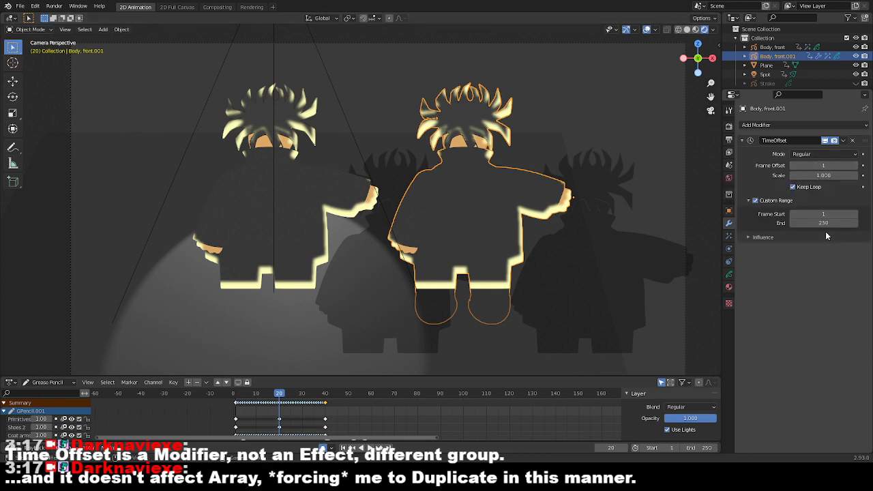
left_click(825, 223)
type("20")
key("Return")
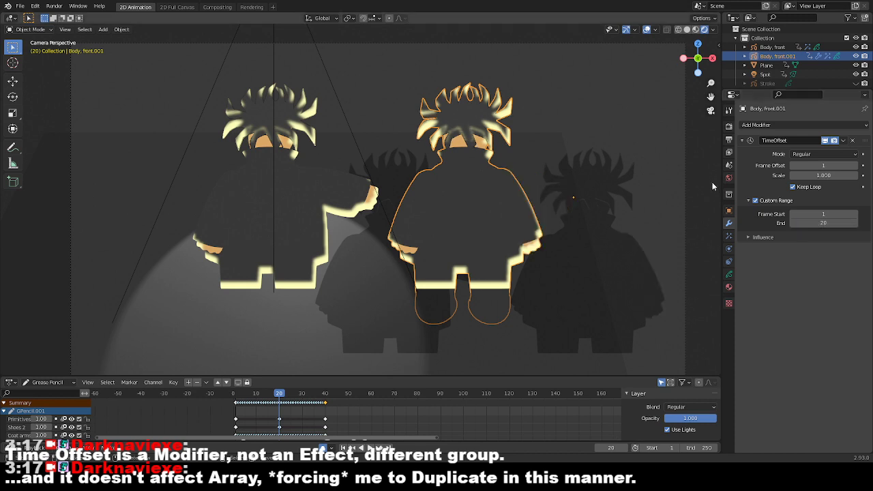
left_click_drag(236, 421, 385, 435)
left_click(278, 414)
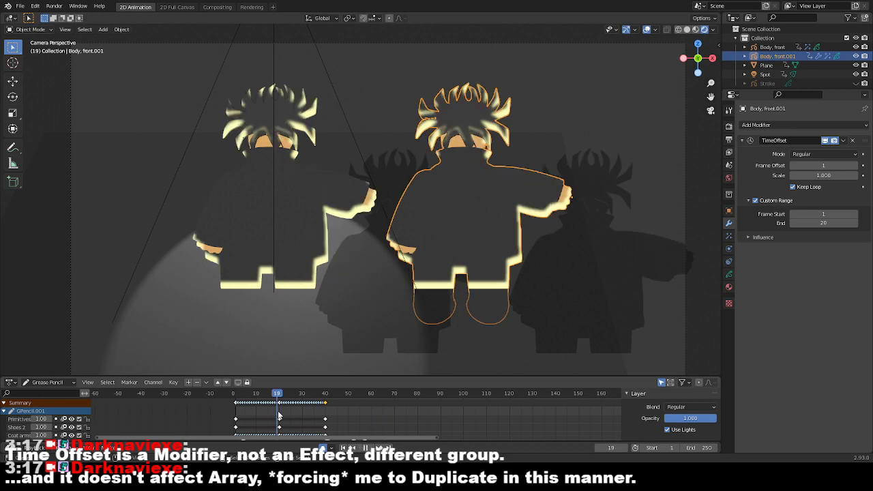
Add a Time Offset modifier to the original figure with frame offset 0 and a custom range ending at frame 20, and preview it.
left_click(268, 205)
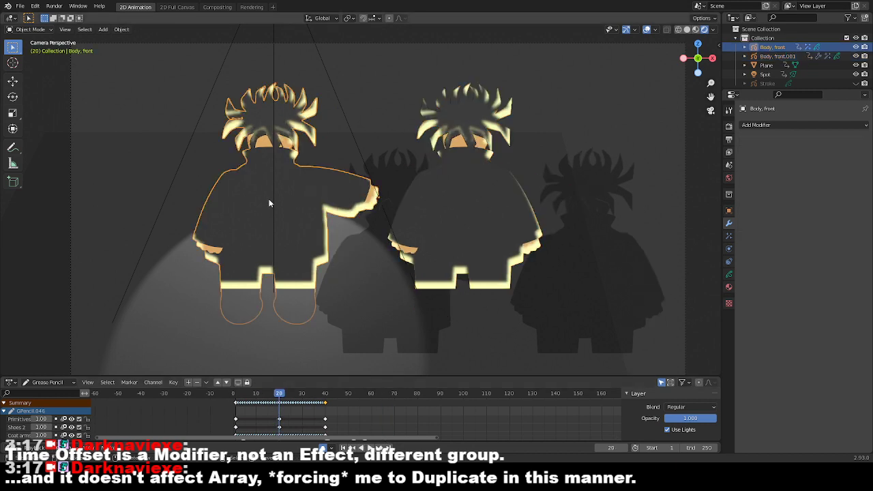
left_click(802, 124)
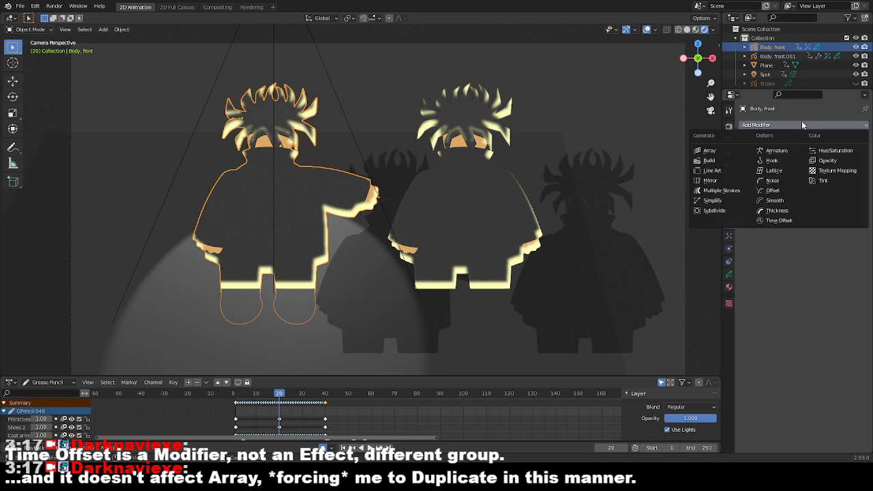
left_click(786, 221)
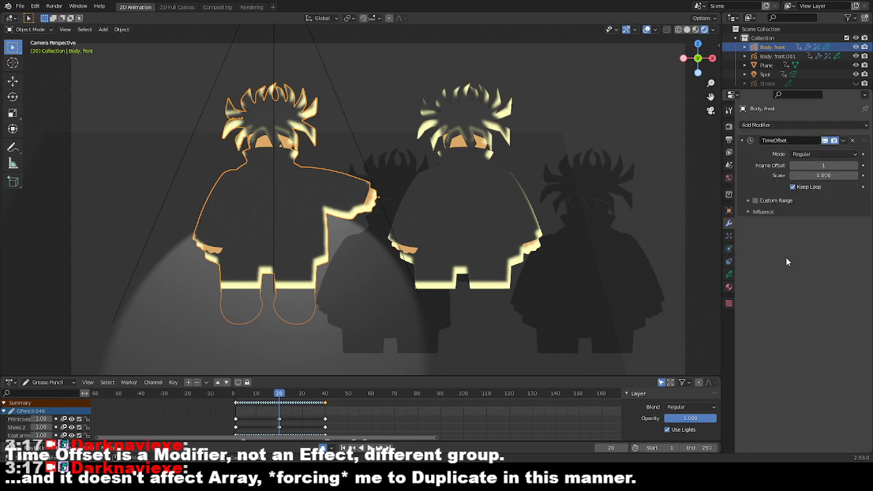
left_click(793, 165)
left_click(755, 200)
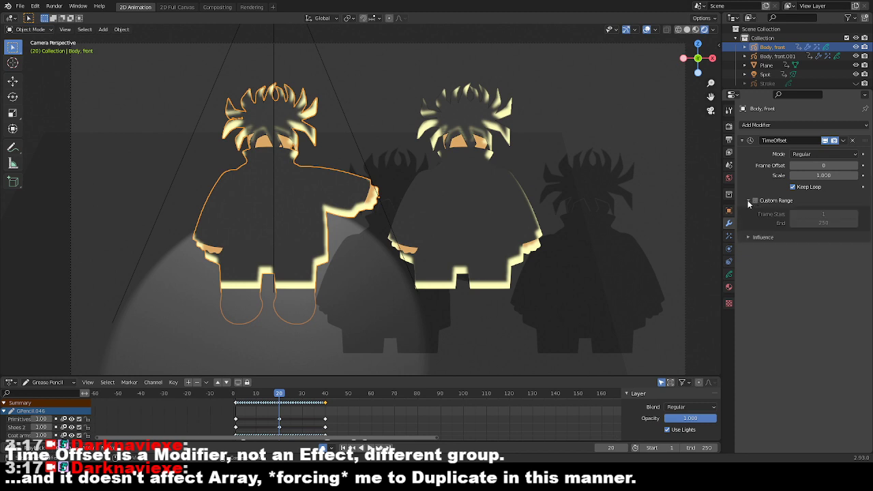
left_click(829, 224)
type("20")
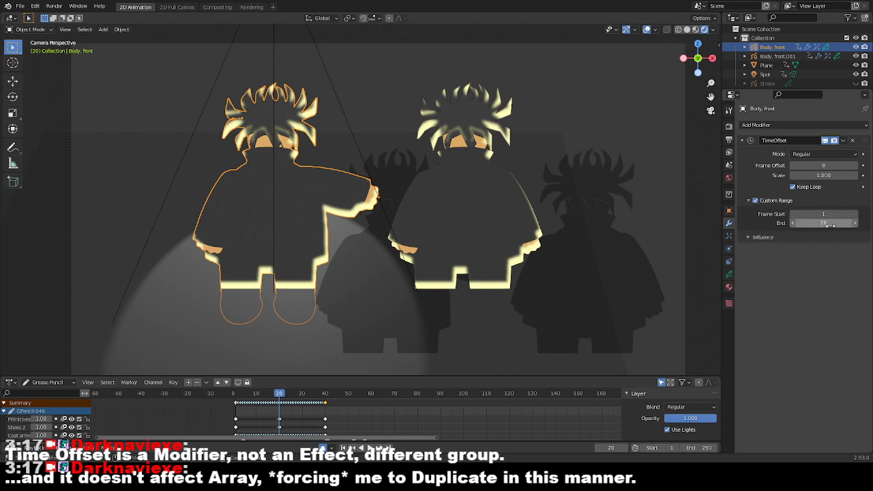
key("Return")
left_click(235, 415)
left_click_drag(236, 415, 328, 427)
Set the copy's Time Offset frame offset to 5 and preview both figures' animation.
left_click(472, 169)
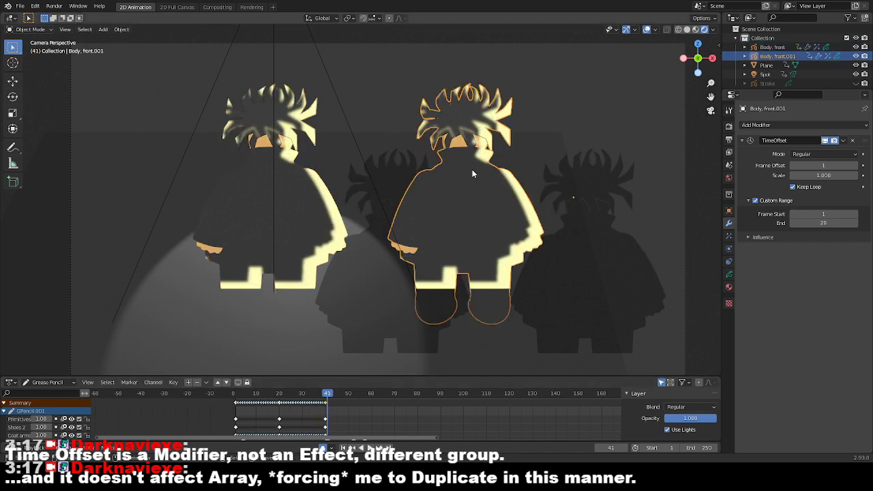
left_click(858, 166)
left_click(858, 166)
left_click(857, 166)
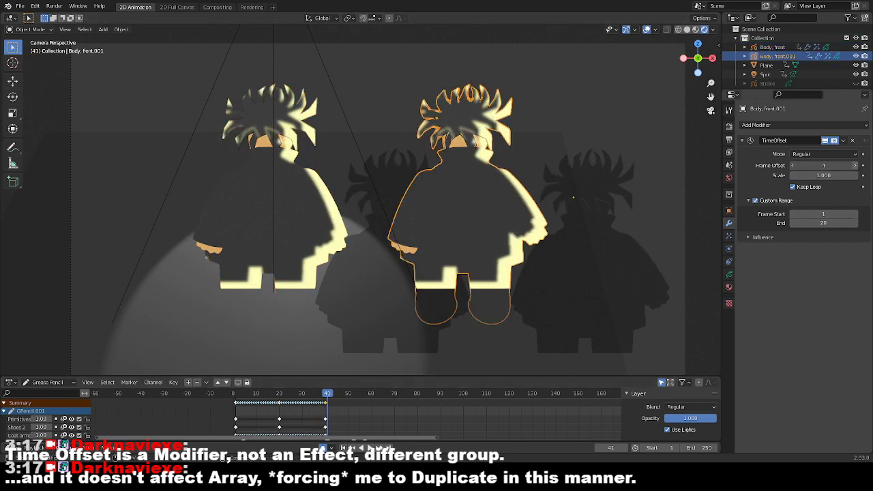
left_click(857, 166)
left_click_drag(241, 417, 537, 419)
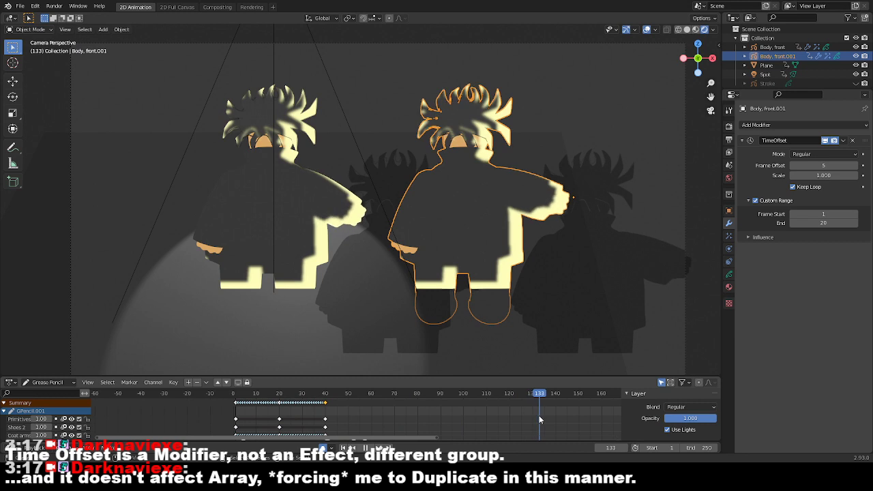
left_click(280, 416)
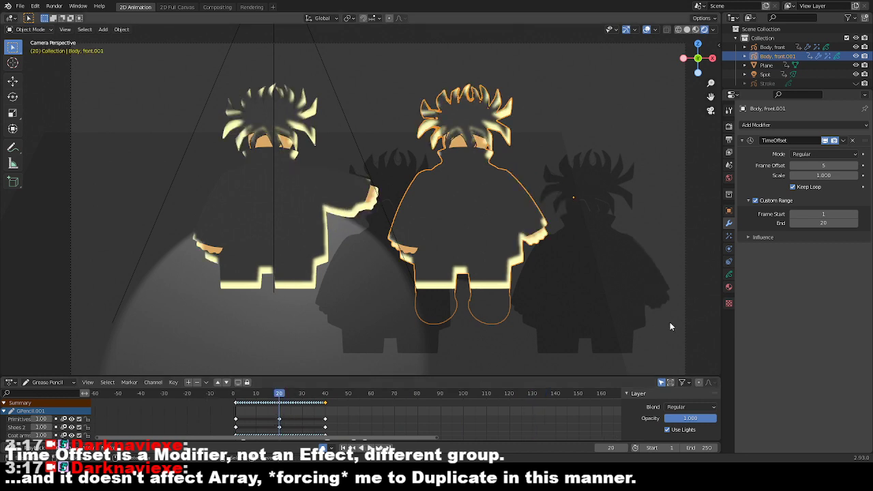
Add a Colorize effect to the copy and put it above the Rim effect in the stack.
left_click(728, 235)
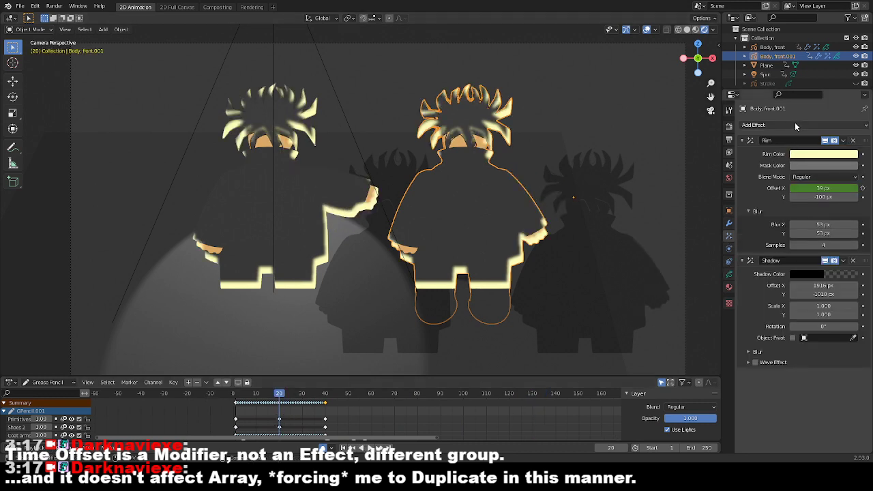
left_click(795, 124)
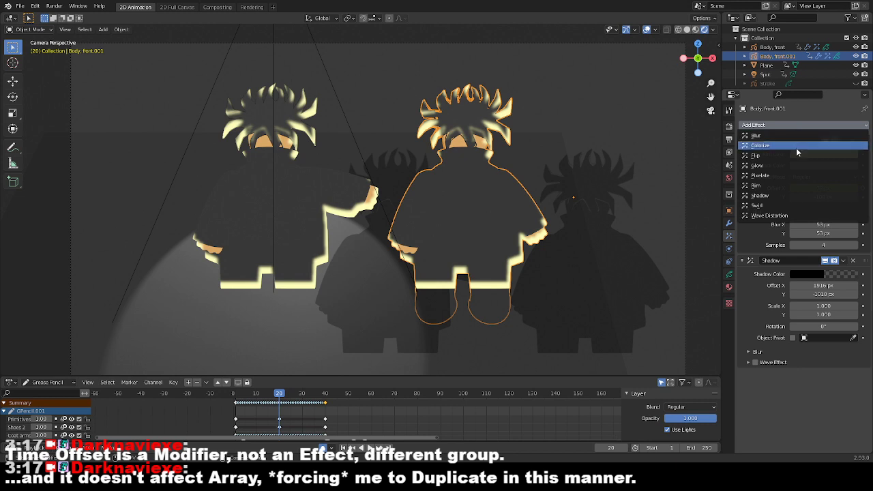
left_click(797, 152)
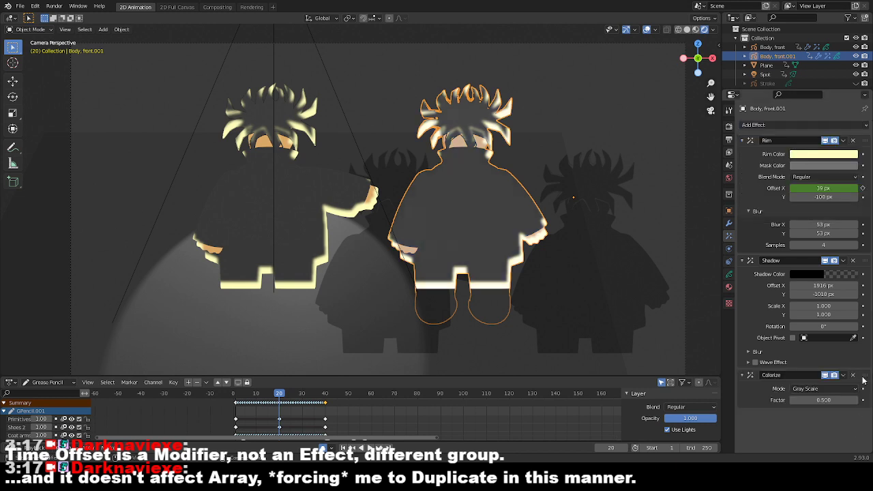
left_click_drag(865, 382, 865, 140)
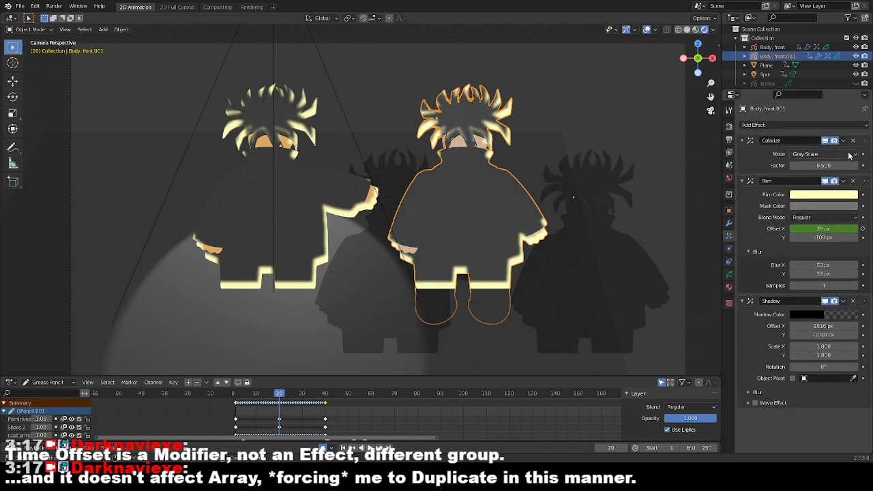
Set the Colorize effect's mode to Custom and its color to blue.
left_click(851, 154)
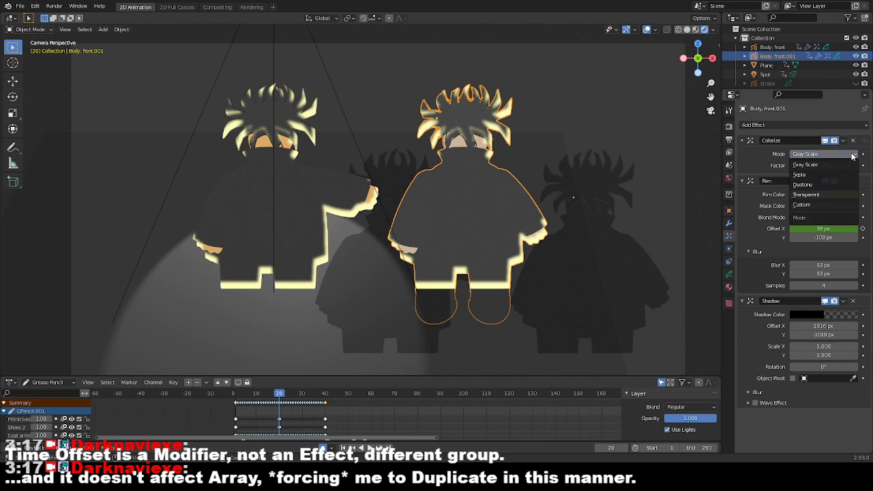
left_click(836, 205)
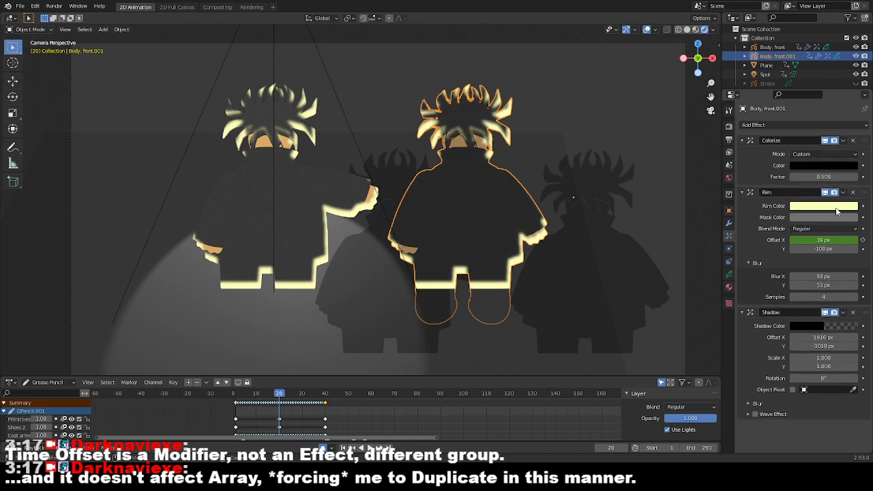
left_click(833, 165)
left_click_drag(853, 66, 836, 51)
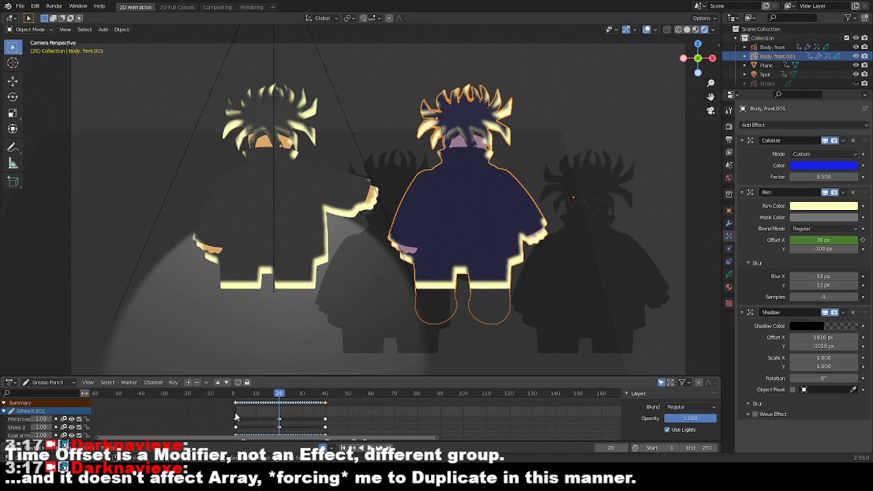
At frame 40, move the copy behind the original along the global Y axis and about 1.6 m toward it along X.
left_click_drag(240, 419, 325, 424)
key("g")
key("y")
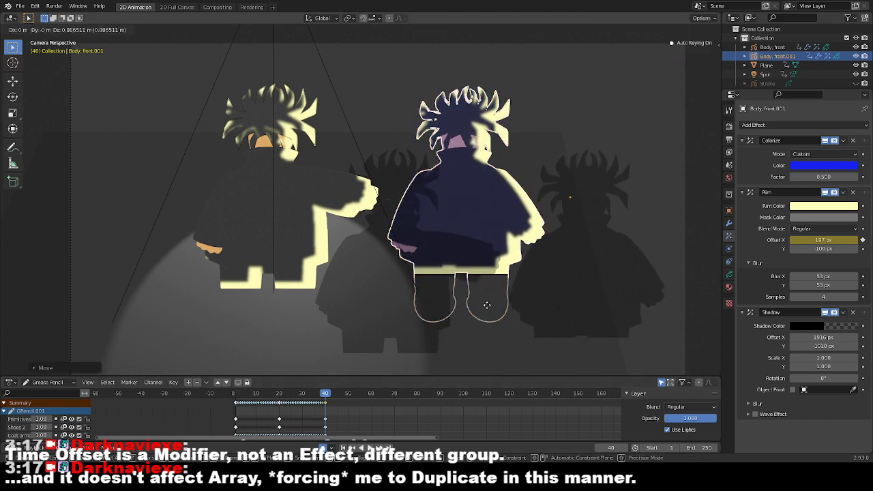
key("x")
left_click(415, 297)
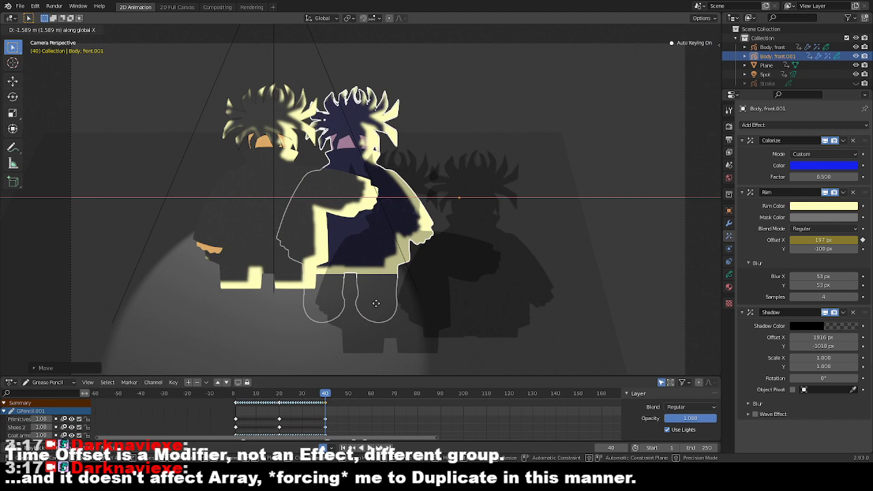
left_click(375, 303)
At frame 1, move the copy behind the original along Y and partly out from it along X, and preview the animation.
left_click(235, 416)
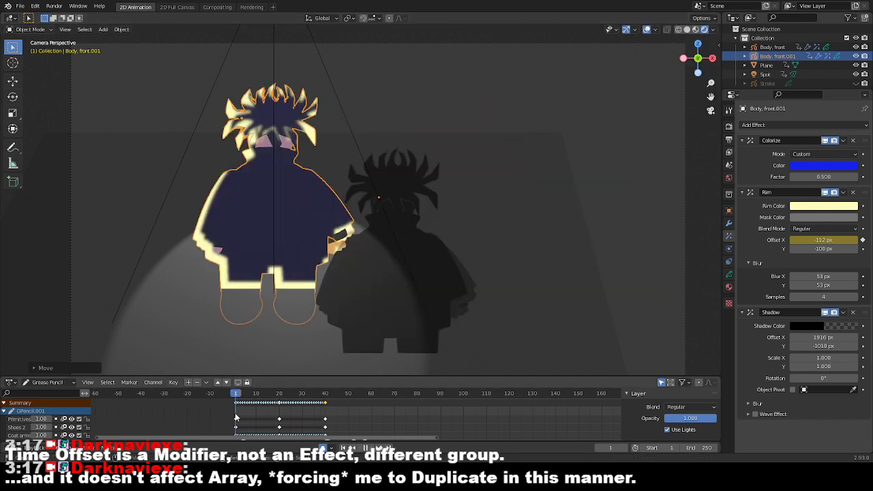
key("g")
key("y")
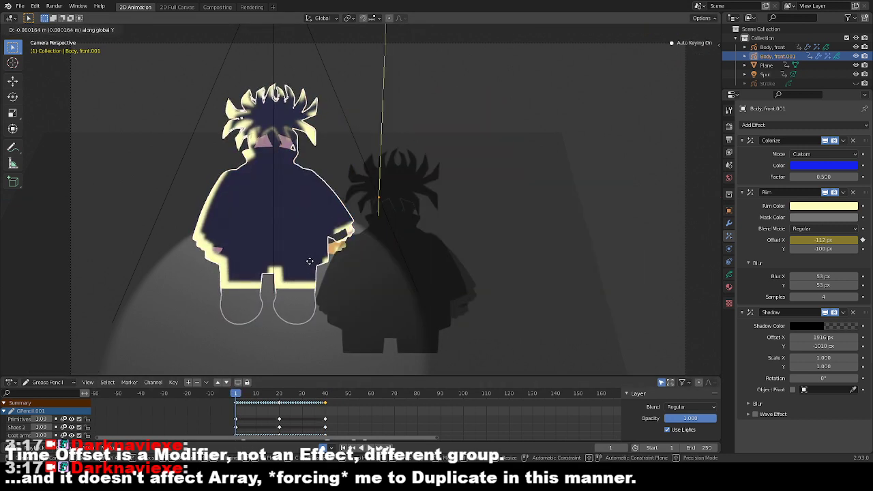
key("x")
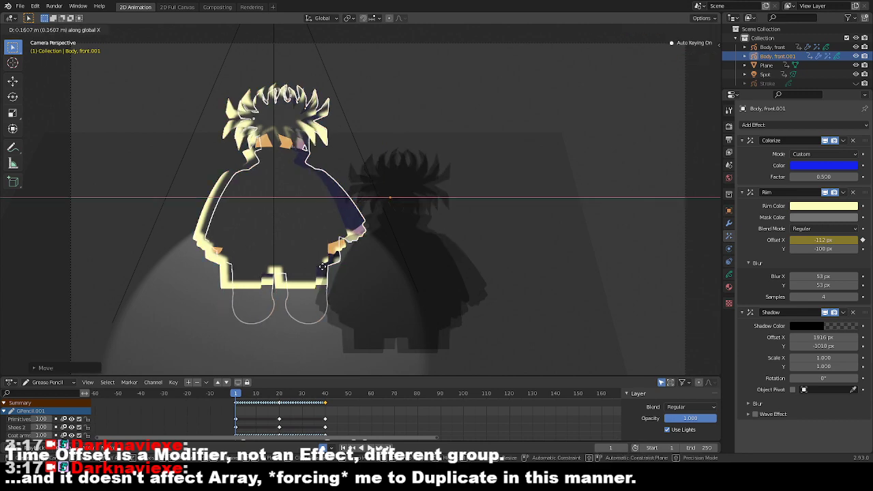
left_click(360, 269)
left_click(239, 412)
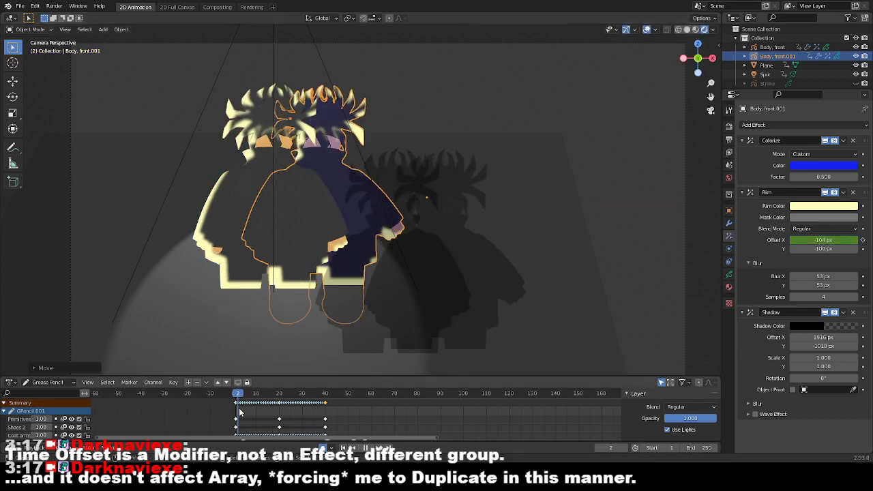
left_click_drag(239, 412, 277, 417)
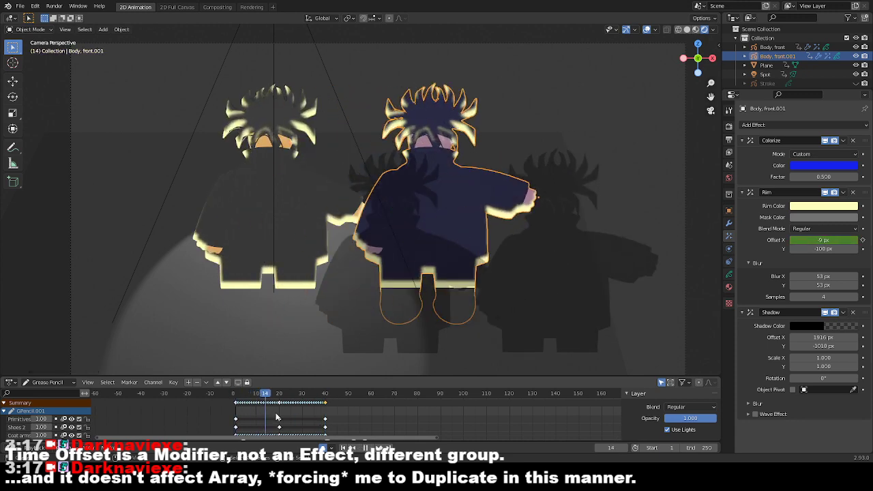
Compare the figures at frames 1 and 20, and at frame 20 delete the blue-colorized copy.
left_click(238, 412)
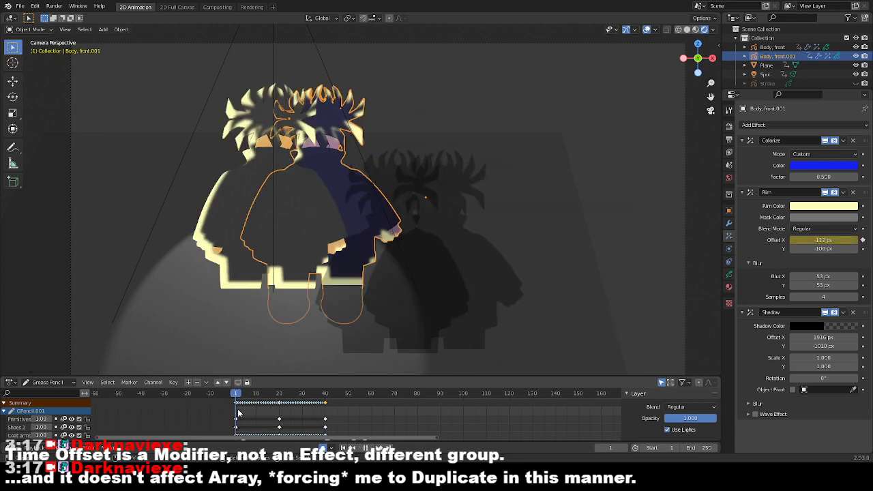
left_click(279, 415)
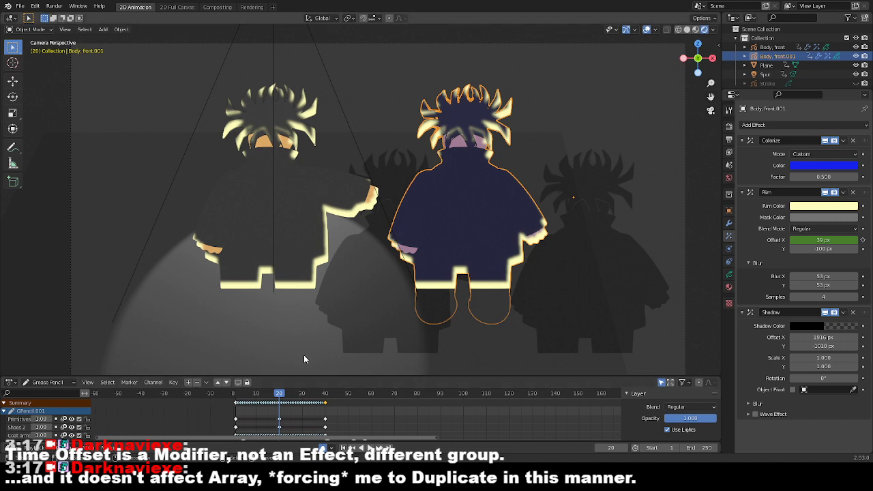
scroll(48, 416, "down", 3)
left_click(52, 414)
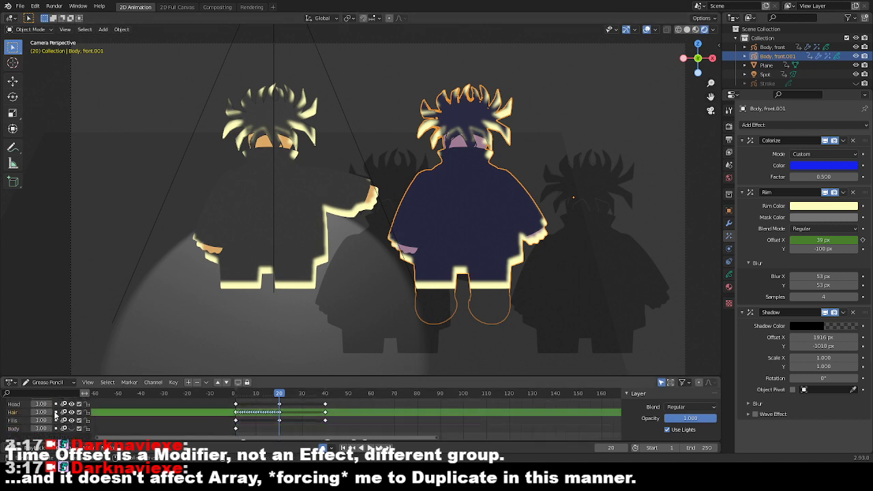
scroll(56, 415, "up", 1)
scroll(56, 414, "up", 4)
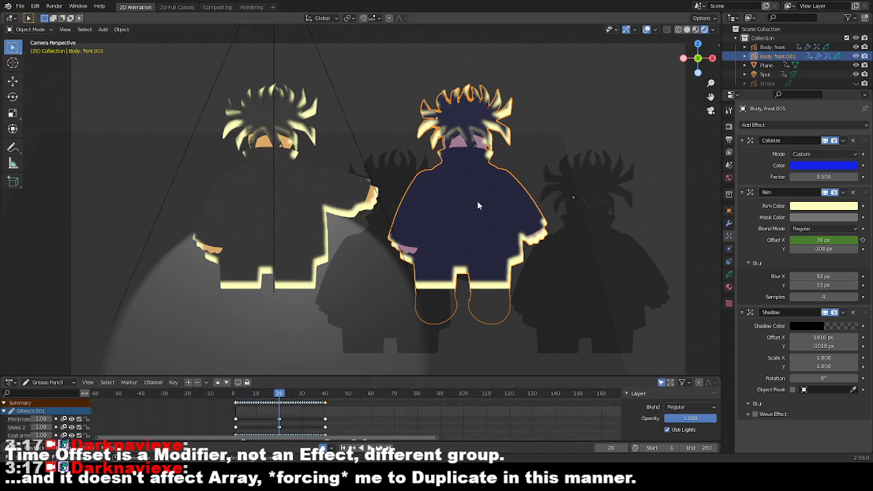
key("x")
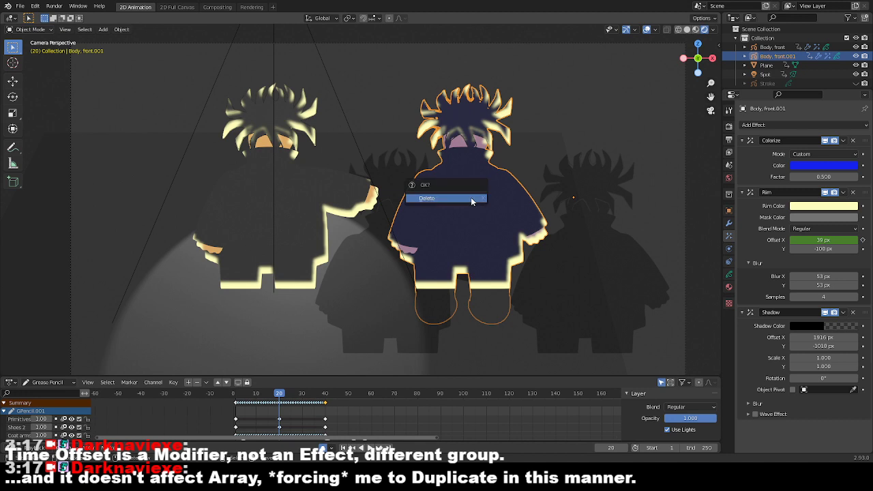
left_click(471, 198)
Duplicate the remaining figure at frame 20 and move the copy about 0.4 m along the global X axis.
left_click(282, 201)
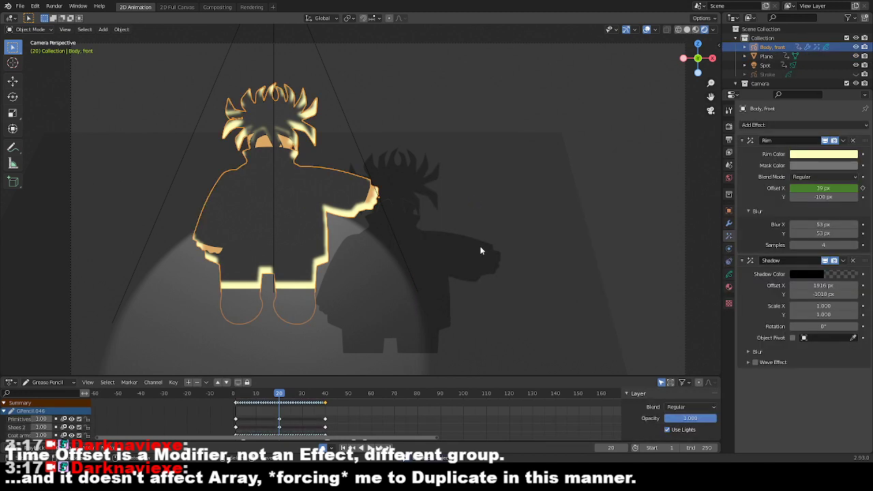
key("shift+d")
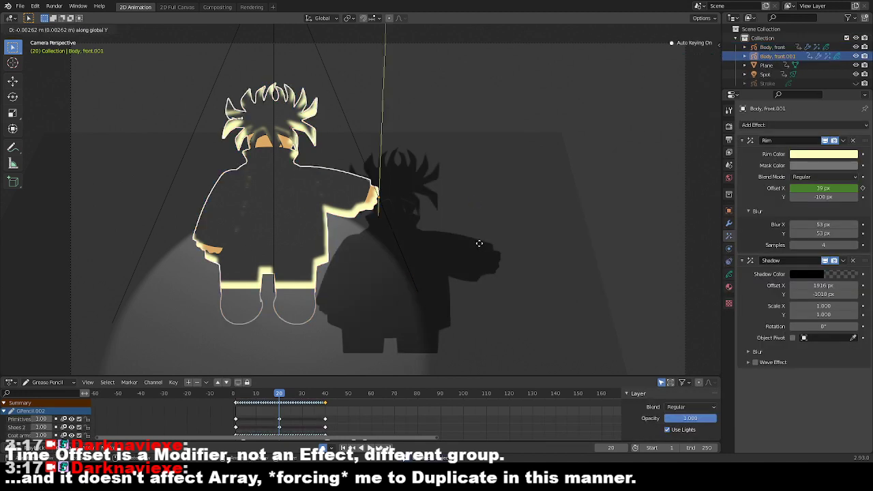
right_click(477, 259)
key("g")
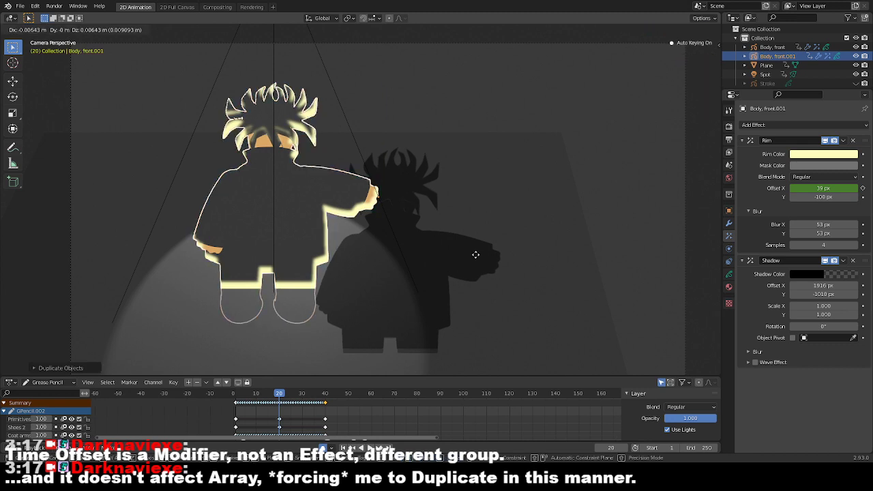
key("x")
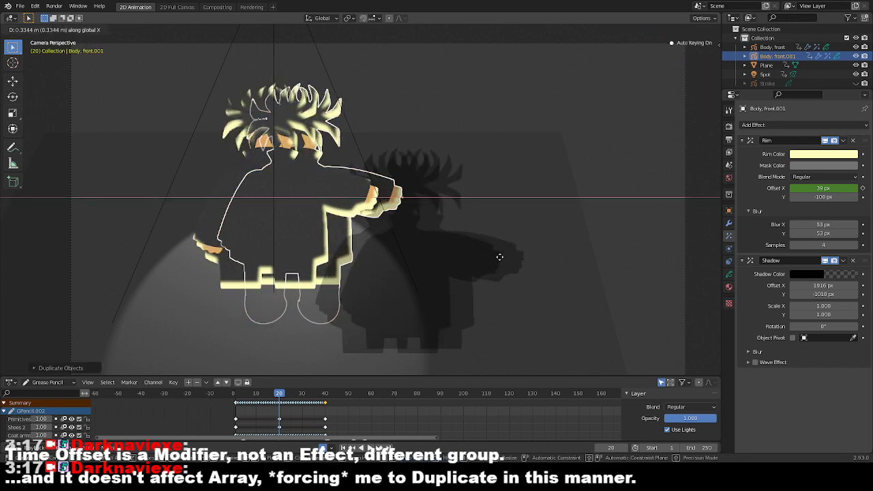
left_click(525, 258)
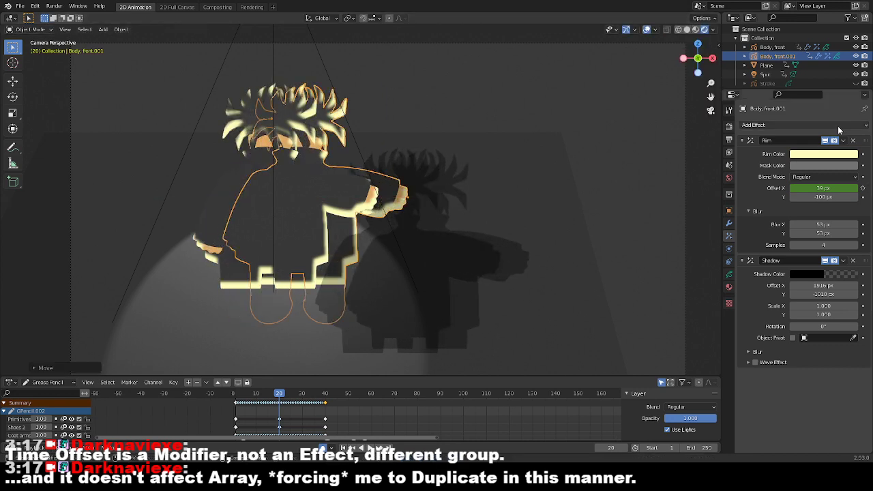
Give the frame 20 copy a Colorize effect and place it above the Rim effect in the stack.
left_click(838, 125)
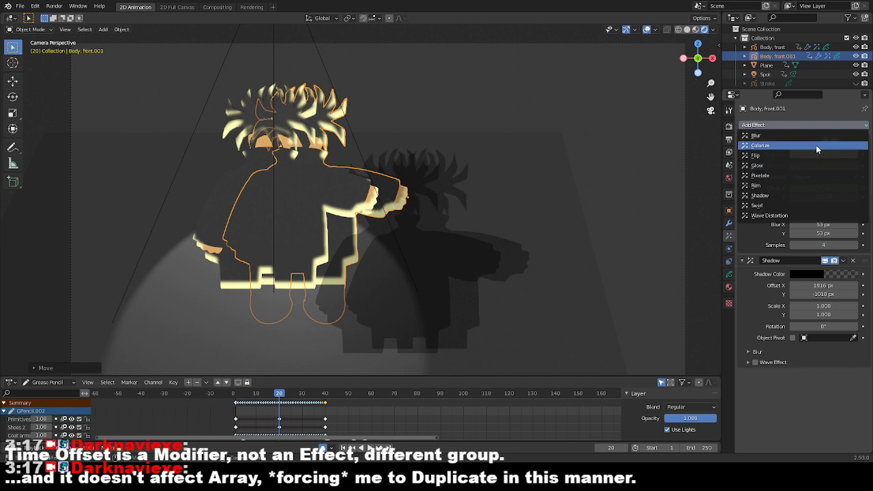
left_click(816, 144)
left_click_drag(864, 375, 826, 147)
Set the copy's Colorize effect to Custom mode with a blue color and a factor of 0.800.
left_click(822, 156)
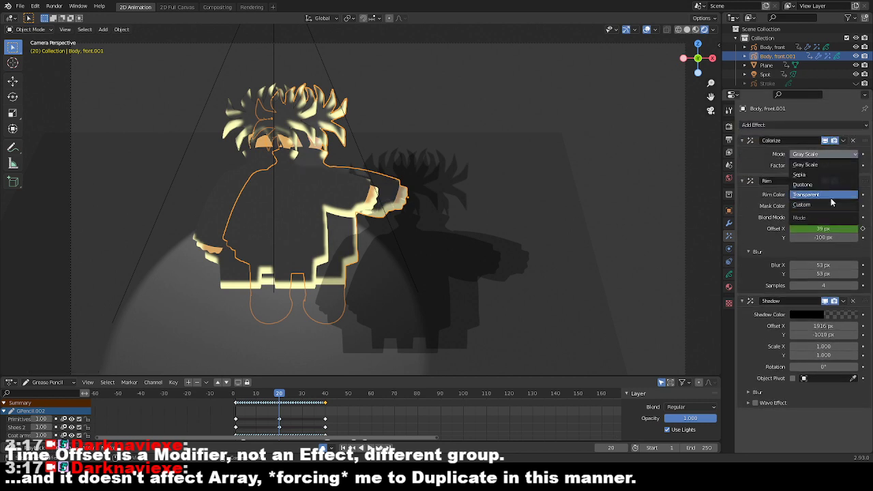
left_click(830, 206)
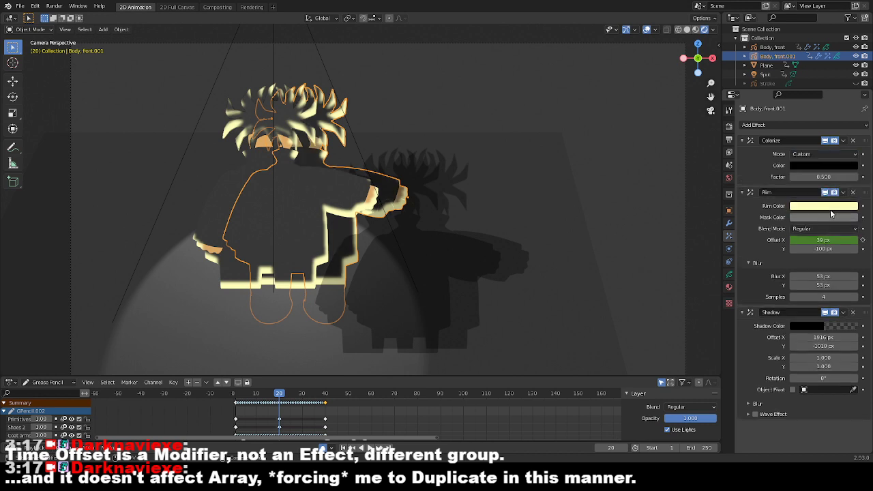
left_click(837, 166)
left_click(850, 60)
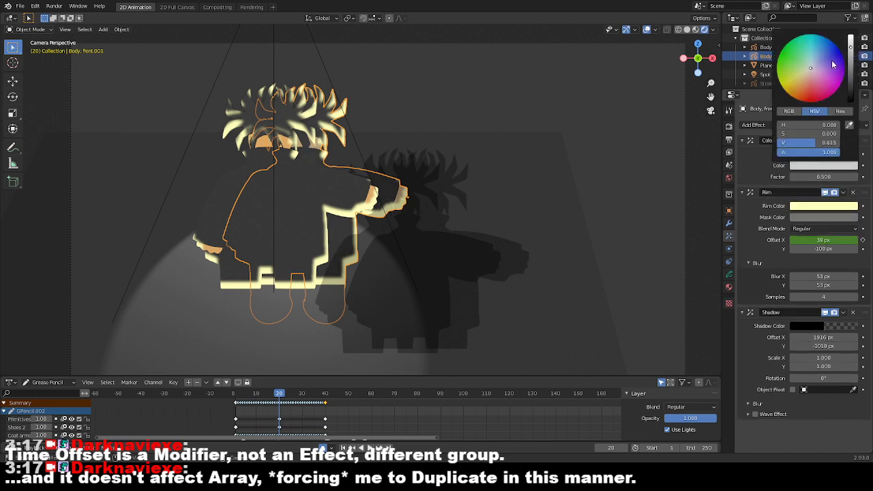
left_click_drag(834, 63, 840, 51)
mouse_move(811, 176)
left_mouse_down()
mouse_move(845, 177)
mouse_move(791, 177)
mouse_move(832, 177)
left_mouse_up()
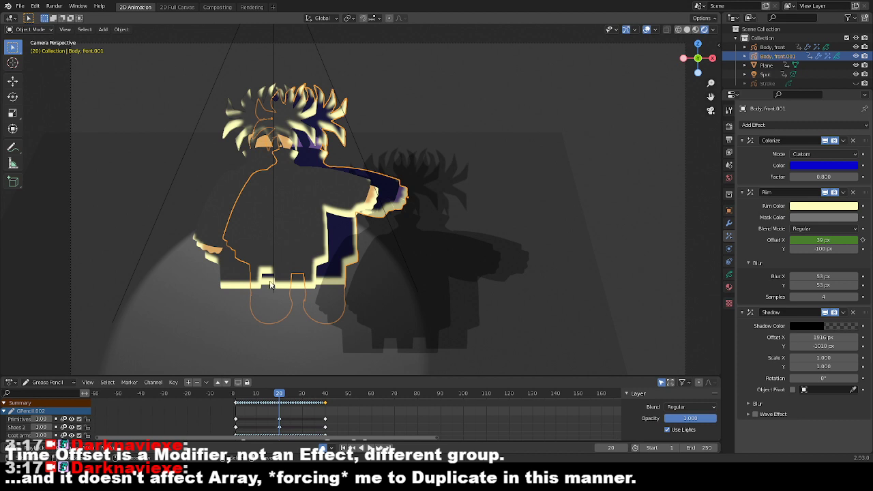
Delete the blue-colorized copy made at frame 20.
left_click_drag(246, 400, 279, 424)
key("x")
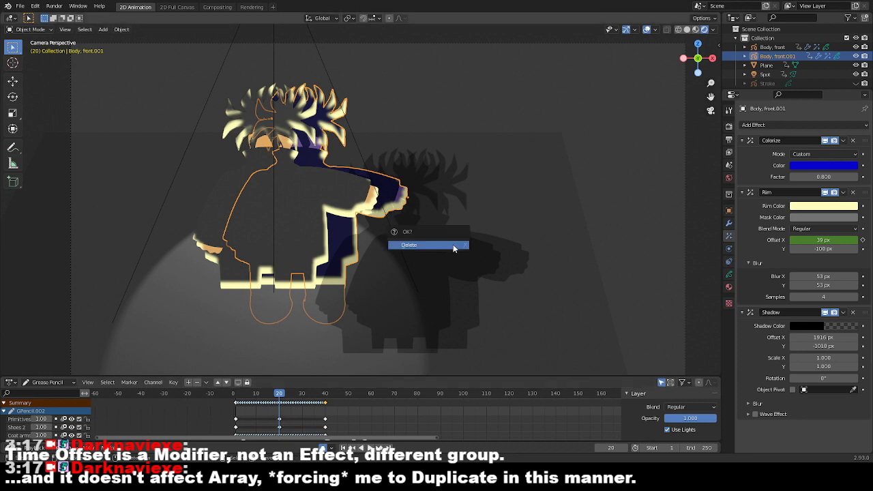
left_click(450, 247)
Select the original figure and duplicate it at frame 1, with the copy's movement constrained to the global Y axis.
left_click(292, 180)
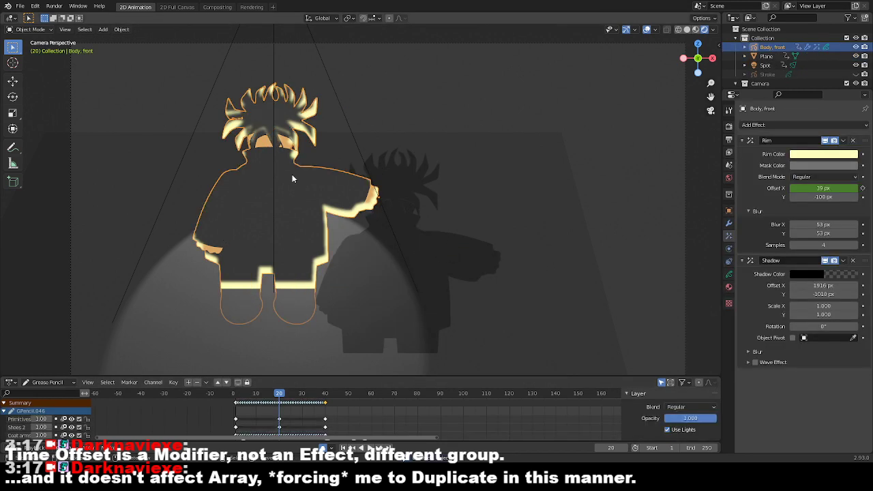
left_click(236, 416)
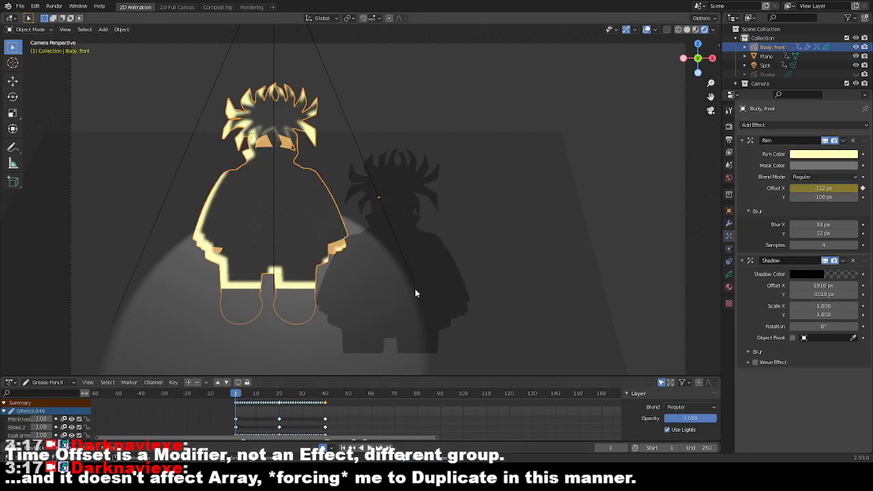
key("shift+d")
key("y")
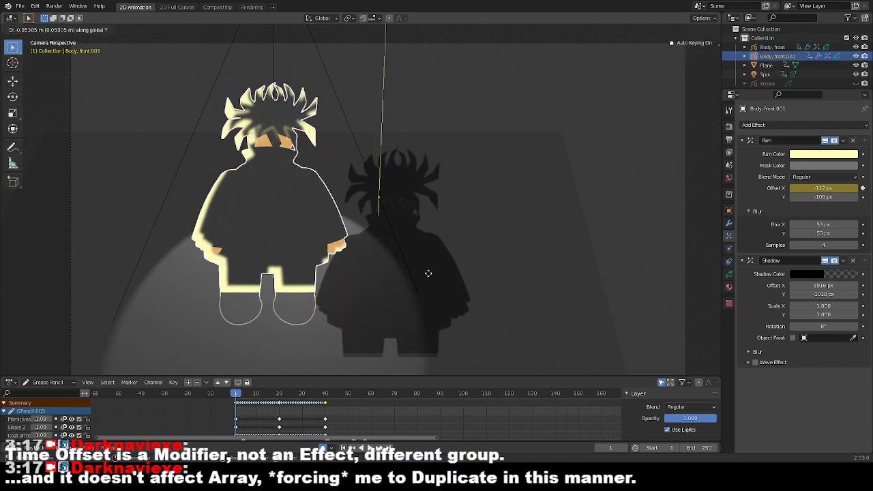
left_click(423, 292)
Move the new copy about 0.24 m along the global X axis and about 0.03 m along Y.
key("g")
key("x")
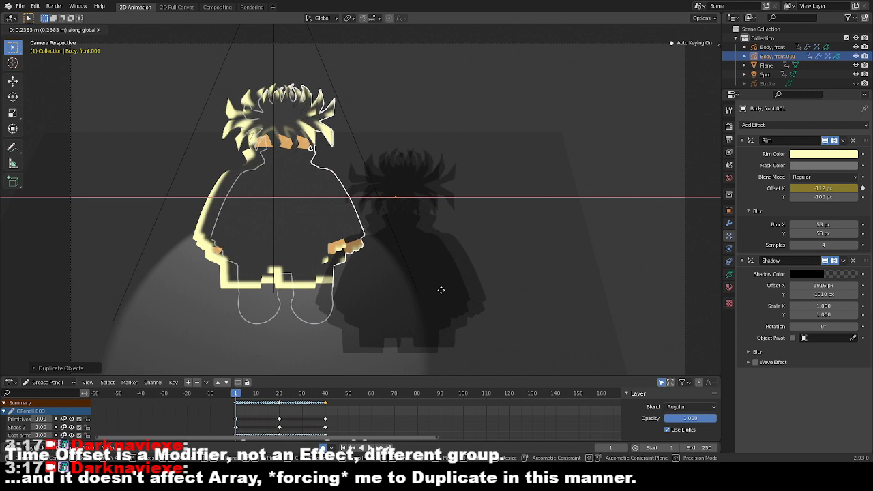
left_click(440, 291)
key("g")
key("y")
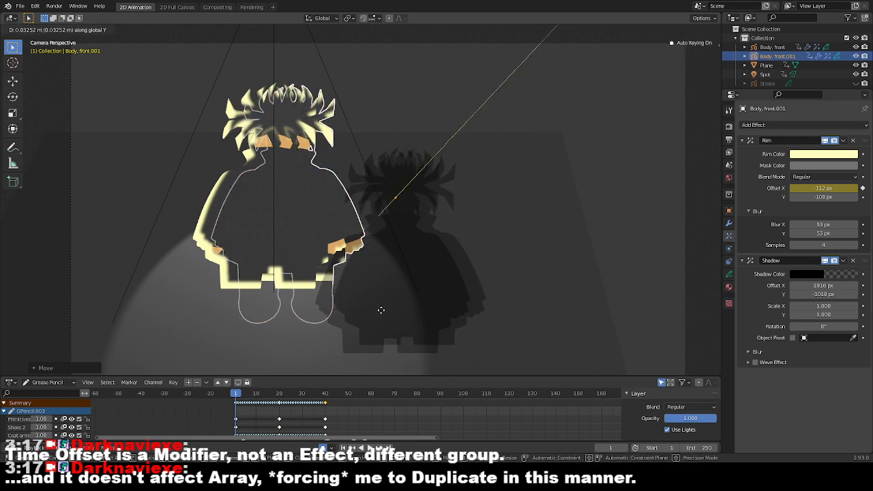
left_click(381, 309)
Add a Colorize effect to the frame 1 copy, place it above Rim, and set its factor to 0.800.
left_click(802, 125)
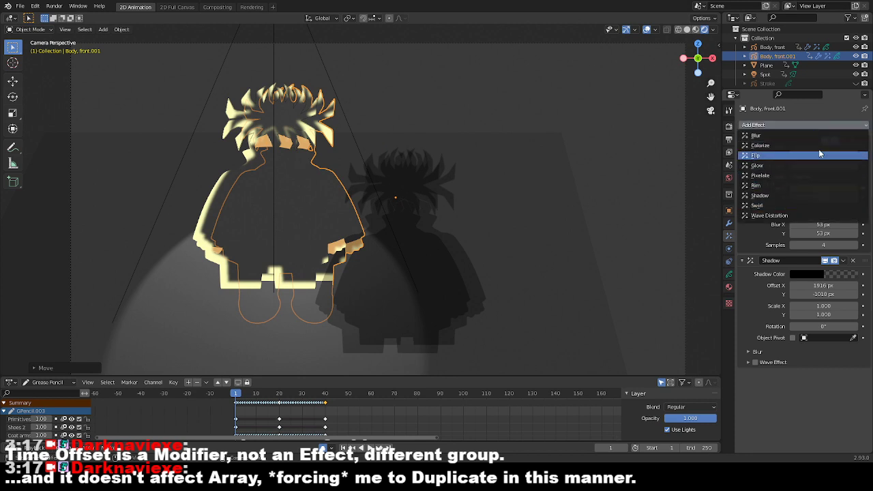
left_click(821, 145)
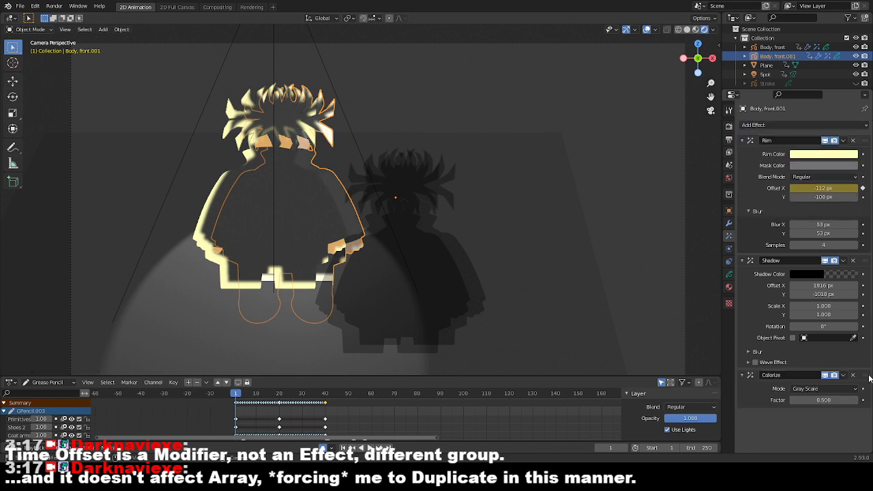
left_click_drag(870, 378, 868, 140)
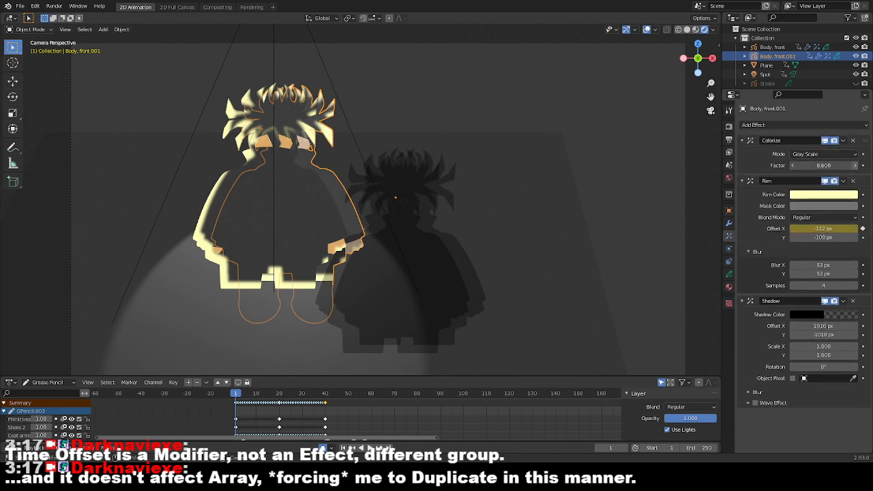
Switch the copy's Colorize effect to Custom mode and make its color blue.
left_click(855, 155)
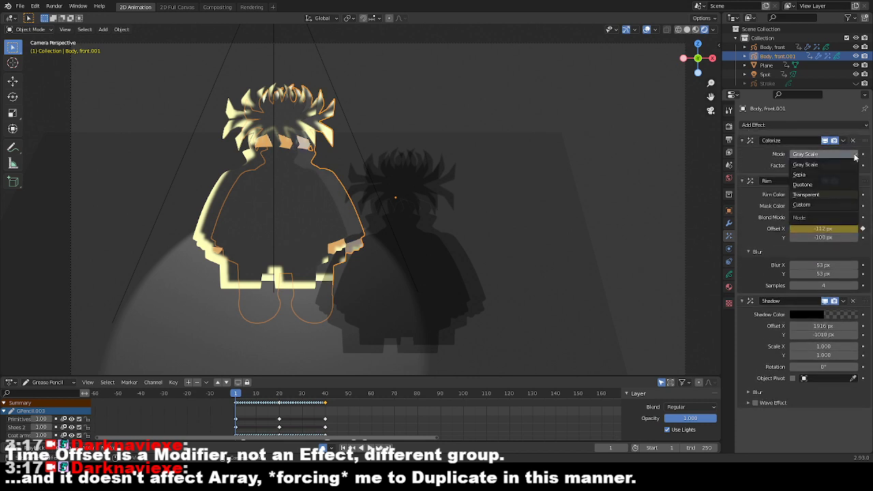
left_click(849, 204)
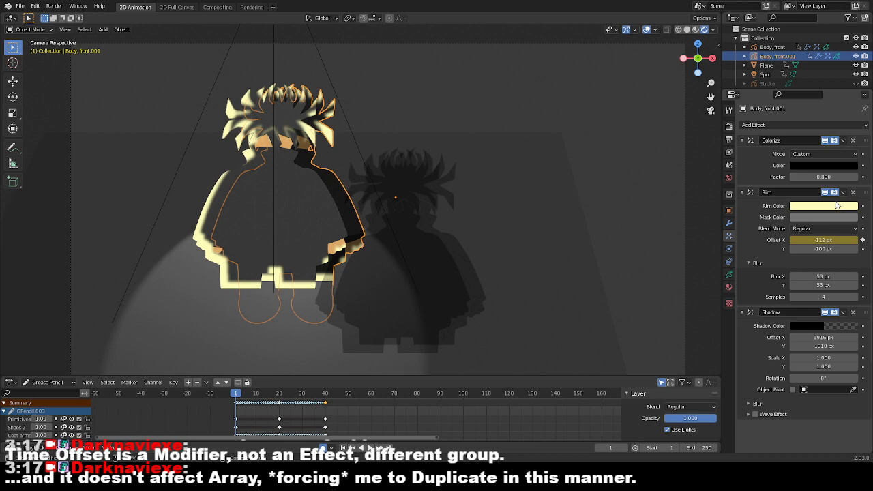
left_click(852, 172)
left_click(851, 69)
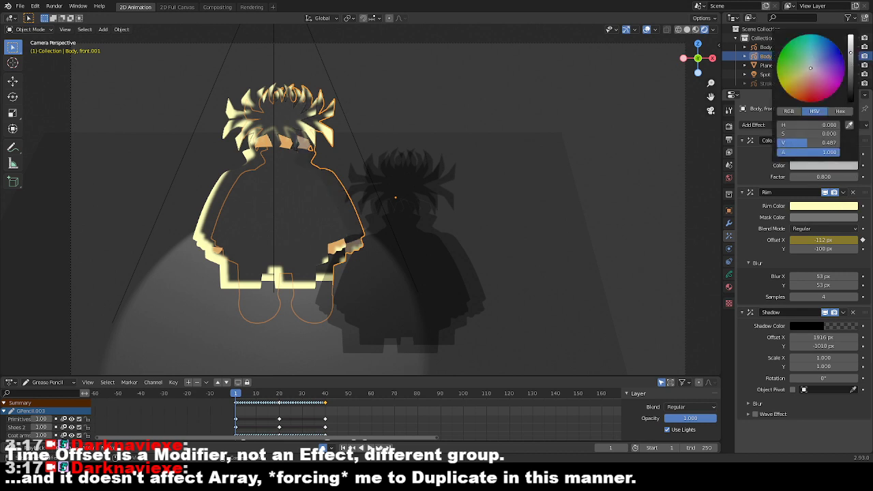
left_click(850, 60)
left_click(838, 65)
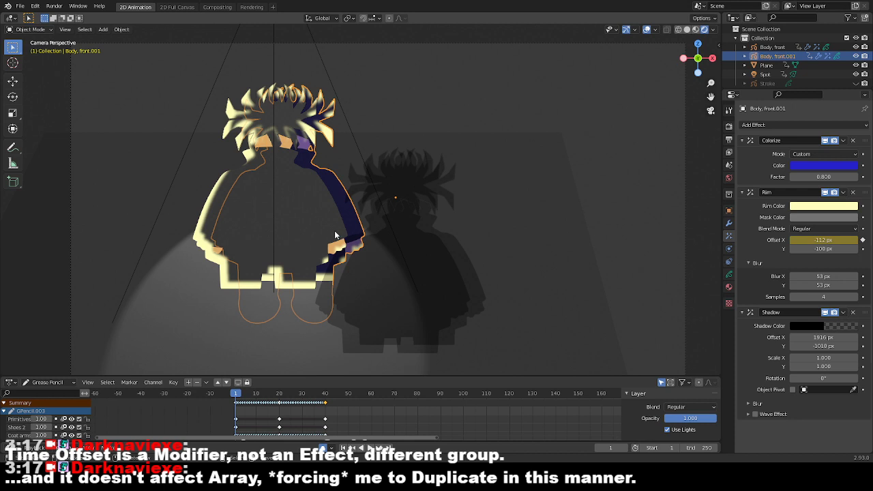
Duplicate the blue copy and move the duplicate about 0.6 m along the global Y axis and about 0.35 m along X.
key("shift+d")
key("y")
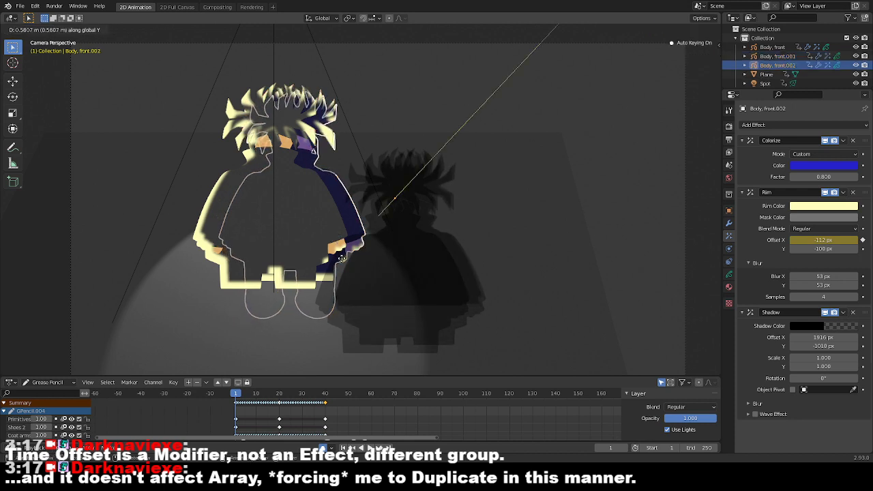
left_click(342, 258)
key("g")
key("x")
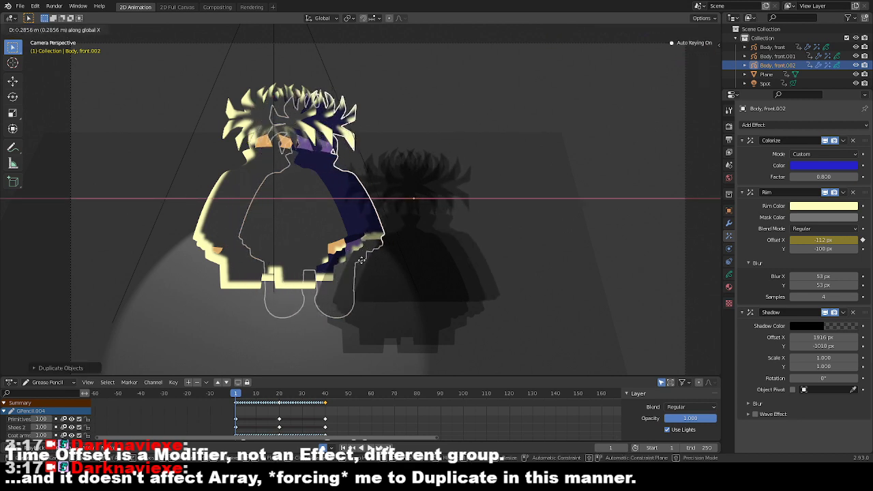
left_click(367, 259)
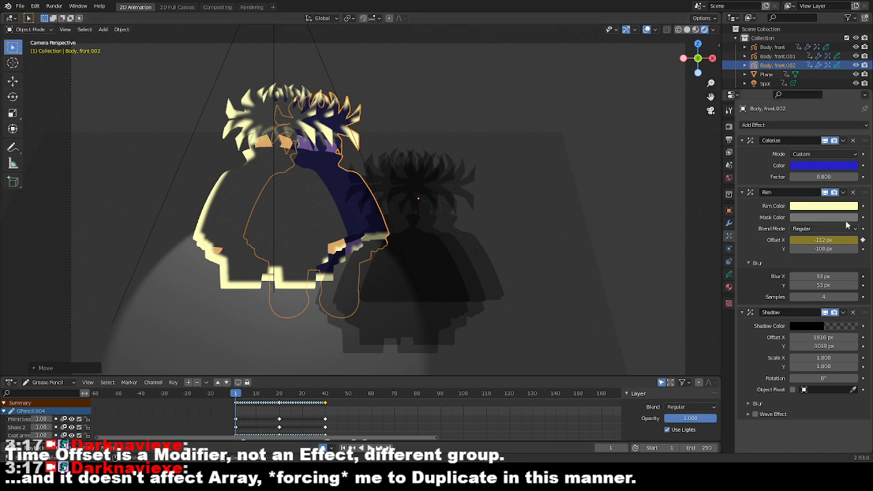
Change the second copy's Colorize color to a saturated red.
left_click(831, 168)
left_click(810, 95)
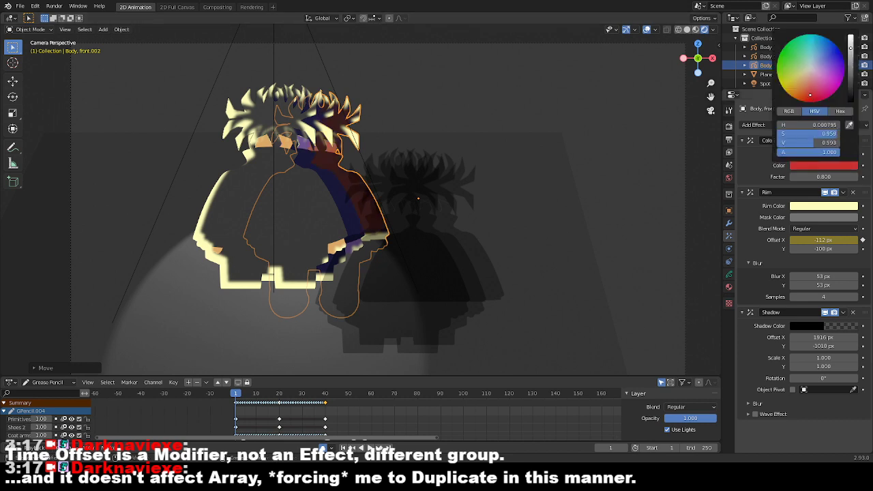
left_click_drag(810, 96, 812, 101)
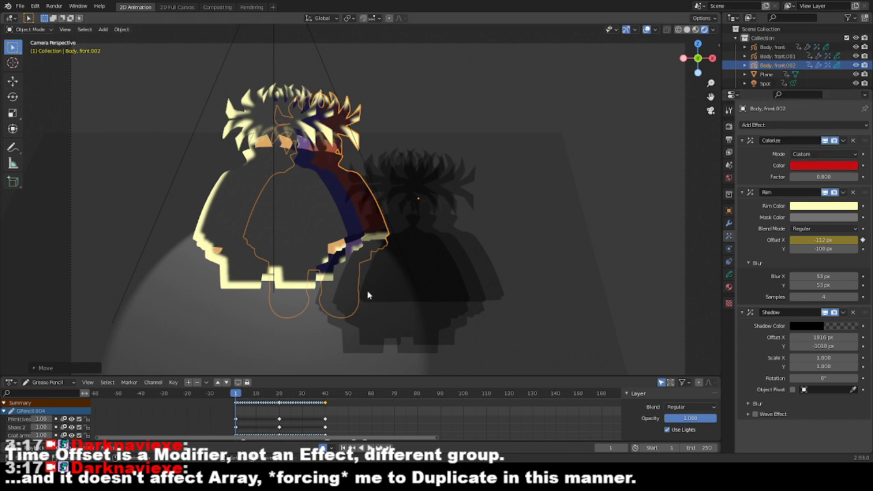
Duplicate the red copy, move the duplicate about 0.56 m along global Y and about 0.48 m along X, and make its Colorize color green.
key("shift+d")
key("y")
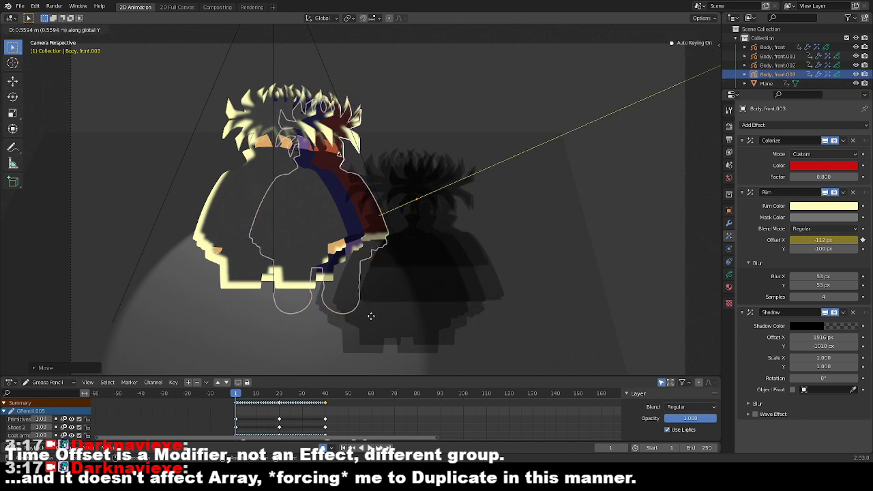
left_click(371, 321)
key("g")
key("x")
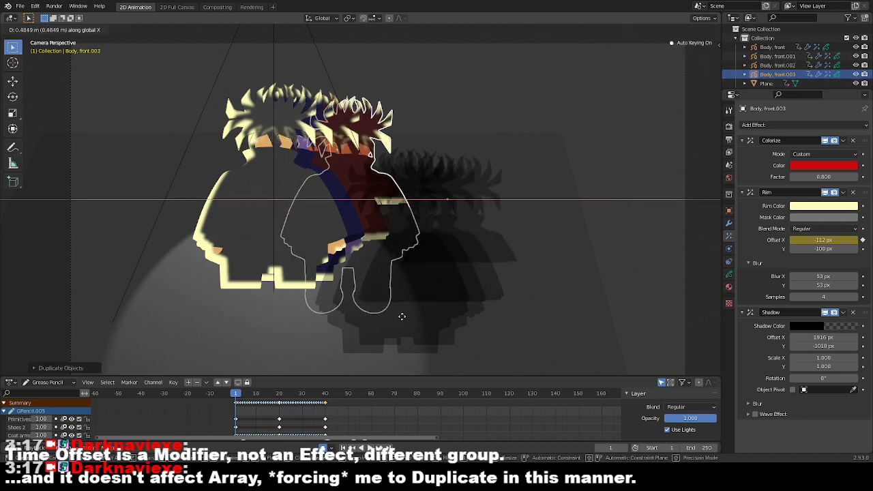
left_click(401, 316)
left_click(844, 167)
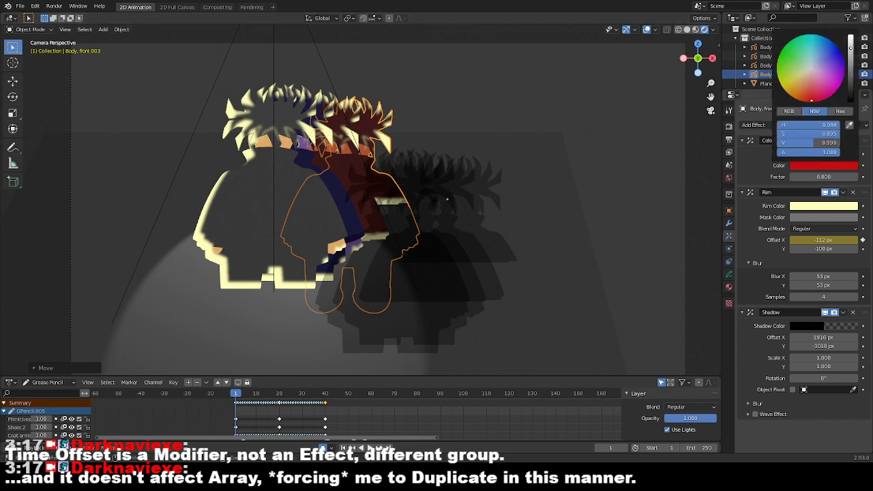
left_click(785, 54)
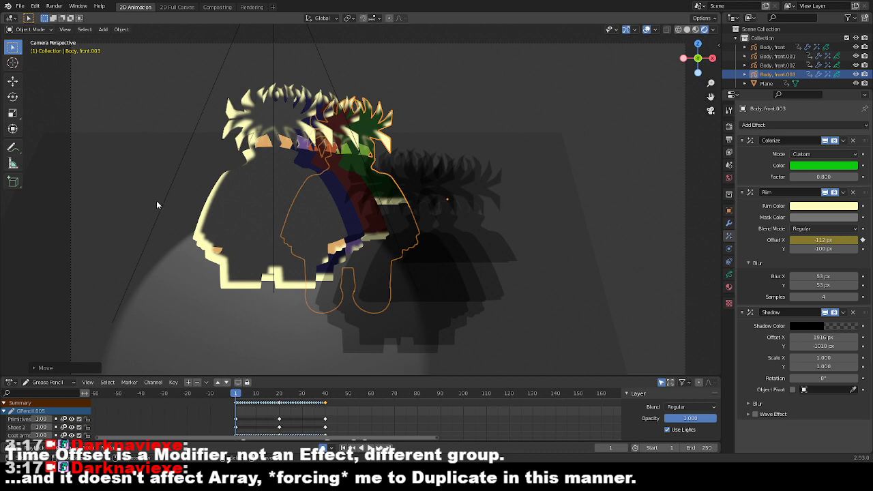
Raise the frame offset of the blue copy's Time Offset modifier by a few frames.
left_click(312, 155)
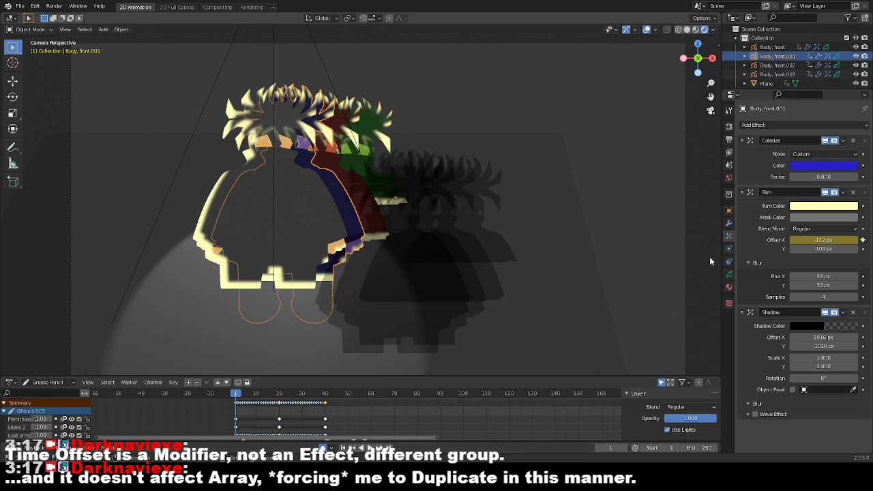
left_click(728, 223)
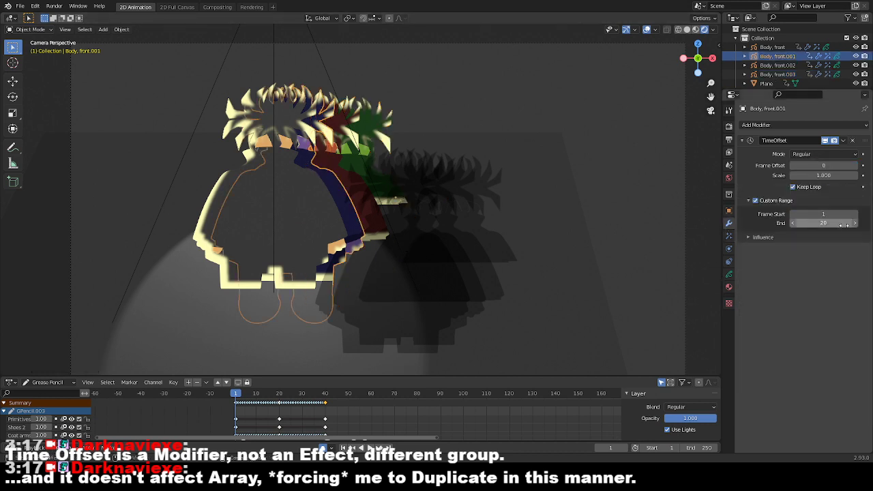
left_click(854, 166)
left_click(854, 166)
left_click(855, 165)
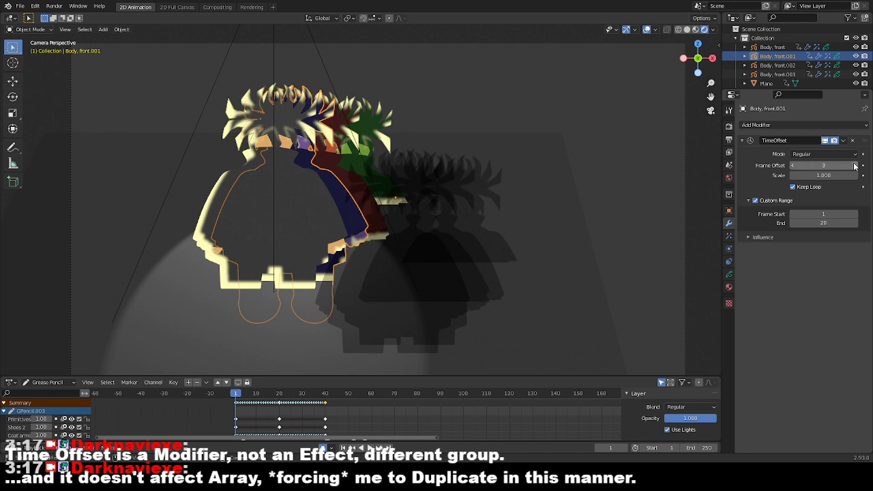
left_click(855, 165)
Set the Time Offset modifier's frame offset to 10 on the red copy and 20 on the green copy.
left_click(331, 167)
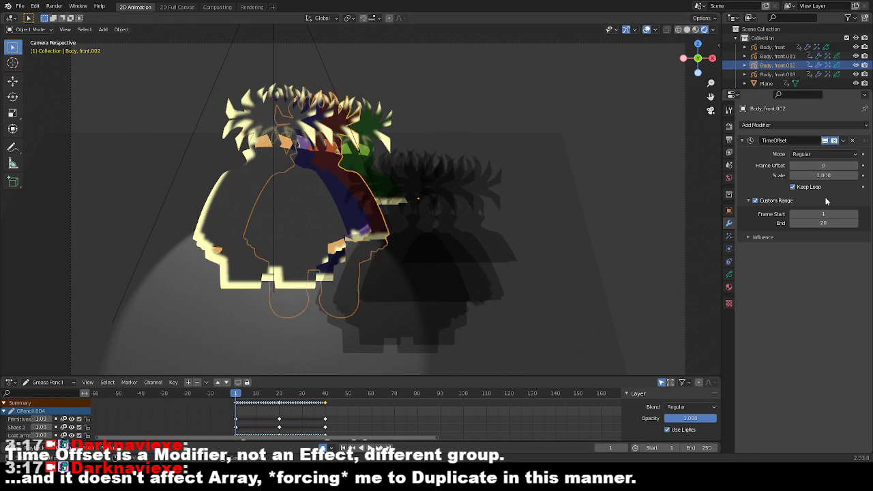
left_click(823, 165)
type("10")
key("Return")
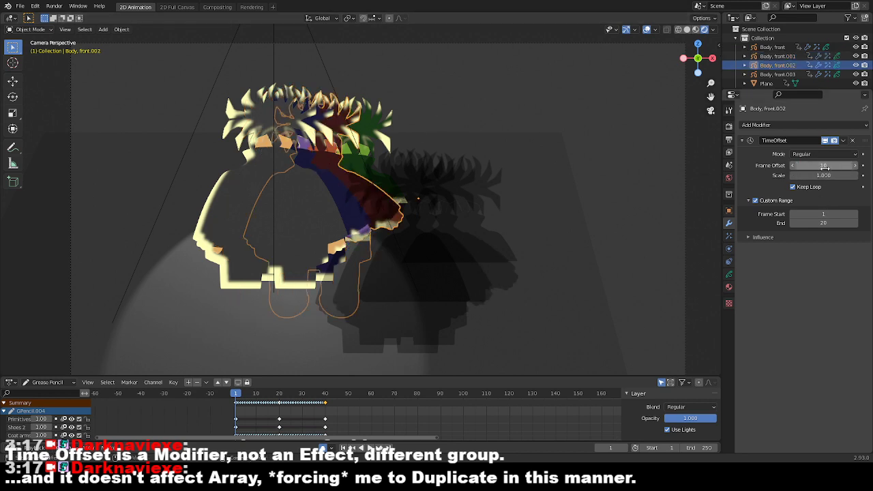
left_click(361, 171)
left_click(835, 166)
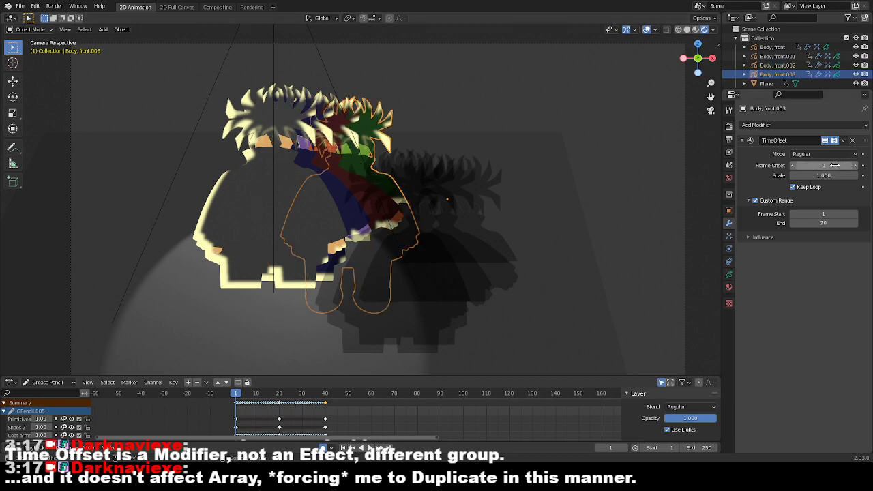
type("20")
key("Return")
left_click(835, 166)
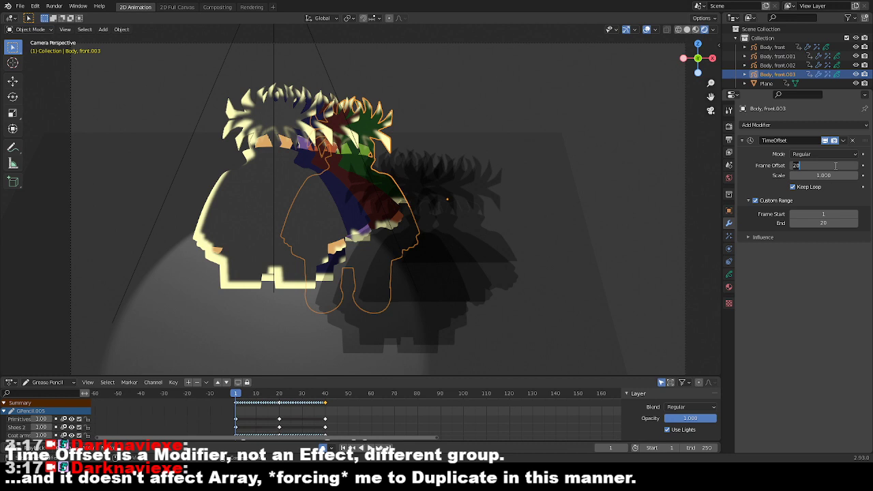
key("Return")
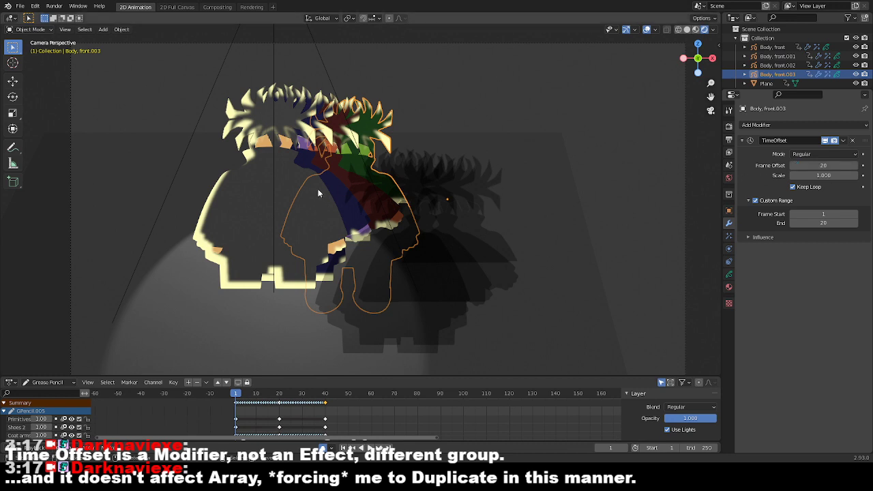
Set the Time Offset modifier's frame offset to 5 on the blue copy and 8 on the red copy.
left_click(337, 190)
left_click(827, 166)
type("5")
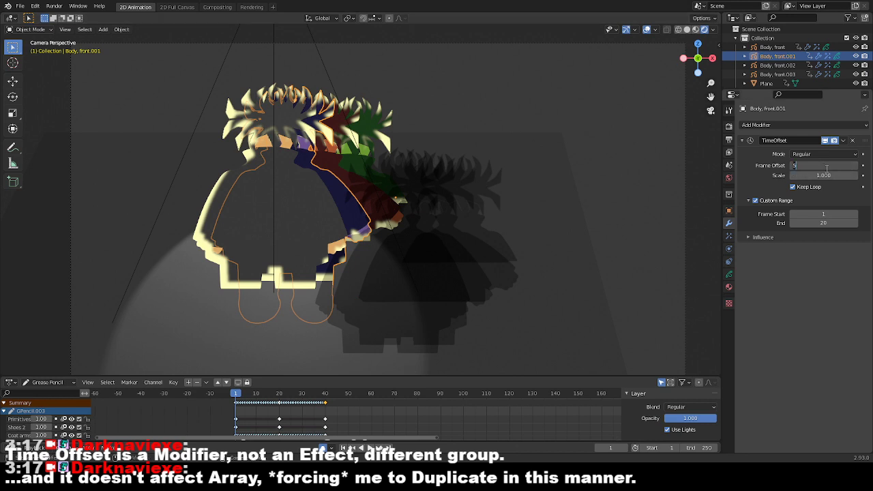
key("Return")
left_click(327, 161)
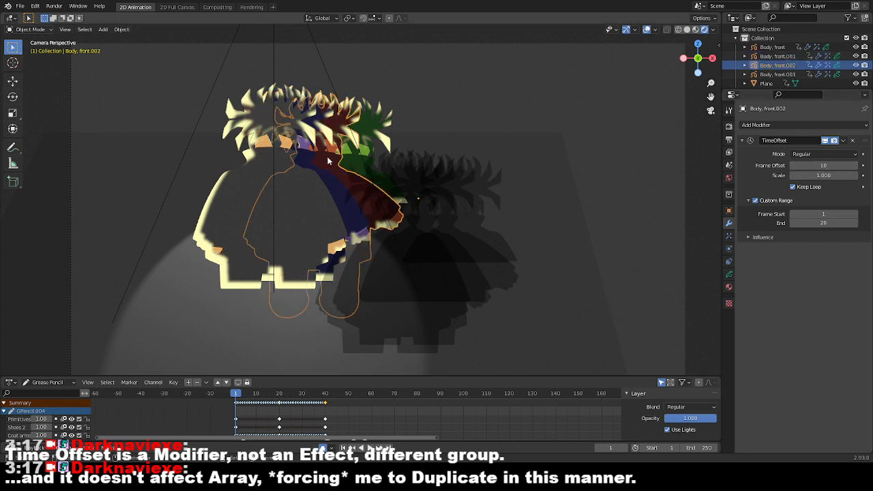
left_click_drag(821, 166, 814, 165)
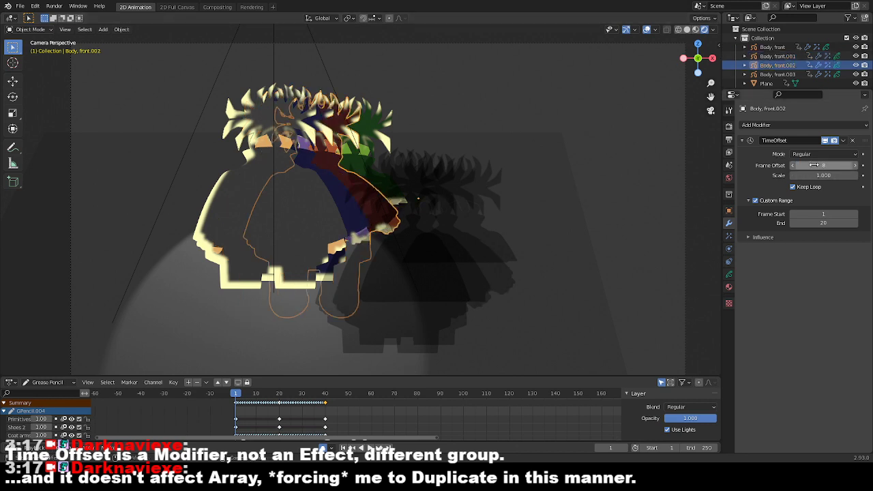
Set the frame offset of the green copy's Time Offset modifier to 12.
left_click(354, 160)
left_click(817, 166)
type("20")
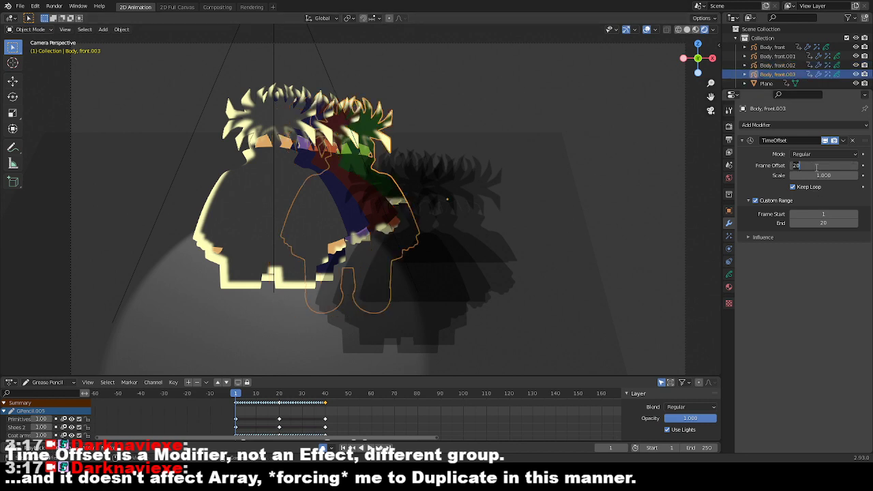
key("BackSpace")
key("BackSpace")
type("12")
key("Return")
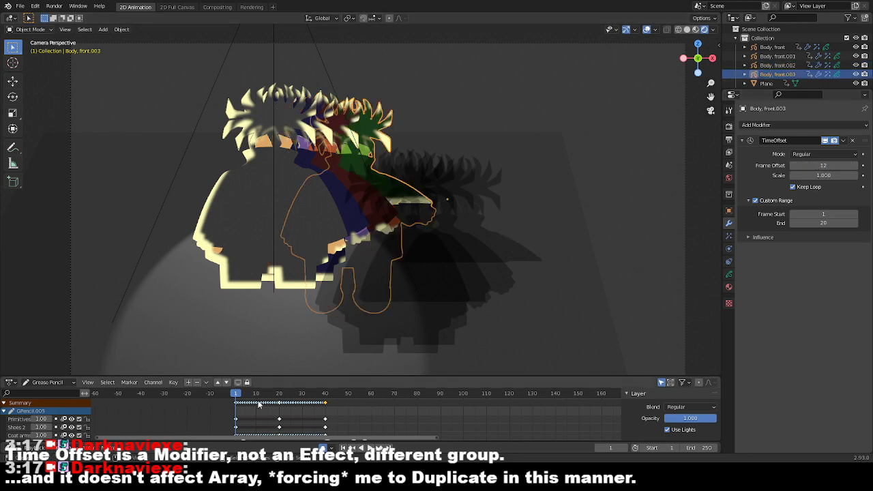
Preview the staggered animation of all the figures up to about frame 160, and return to frame 1.
left_click_drag(240, 413, 418, 421)
left_click(237, 412)
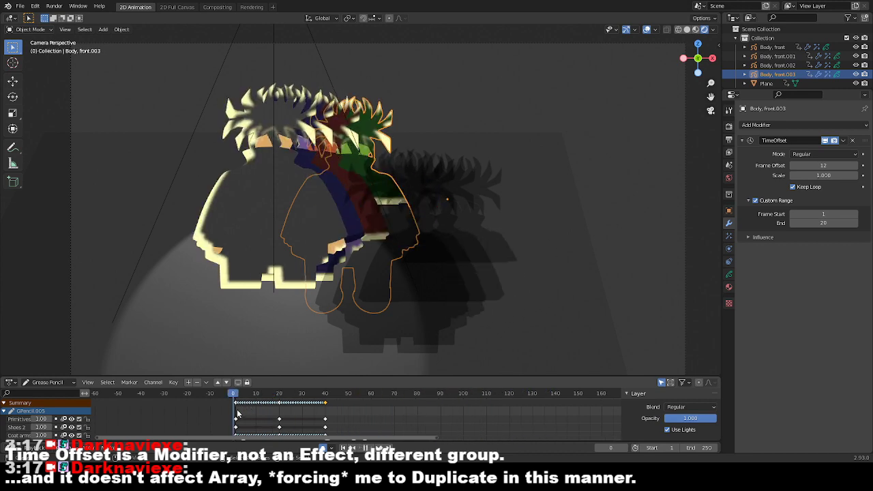
left_click_drag(238, 413, 603, 447)
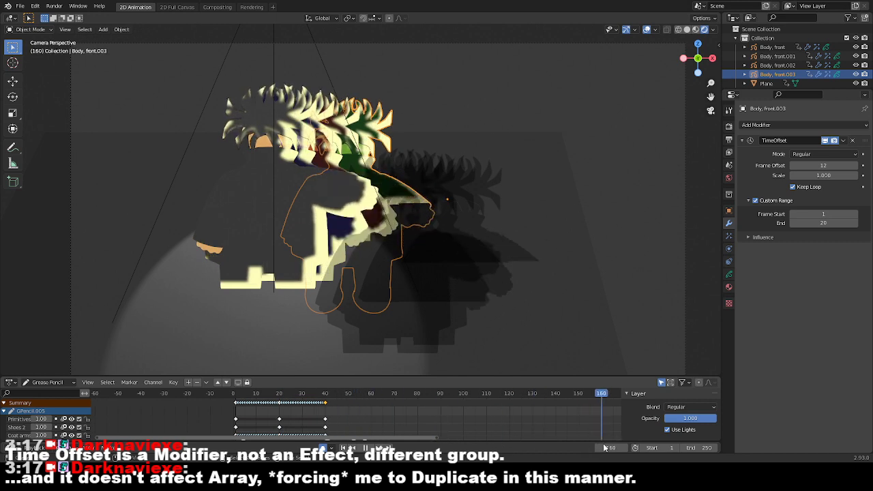
left_click(237, 414)
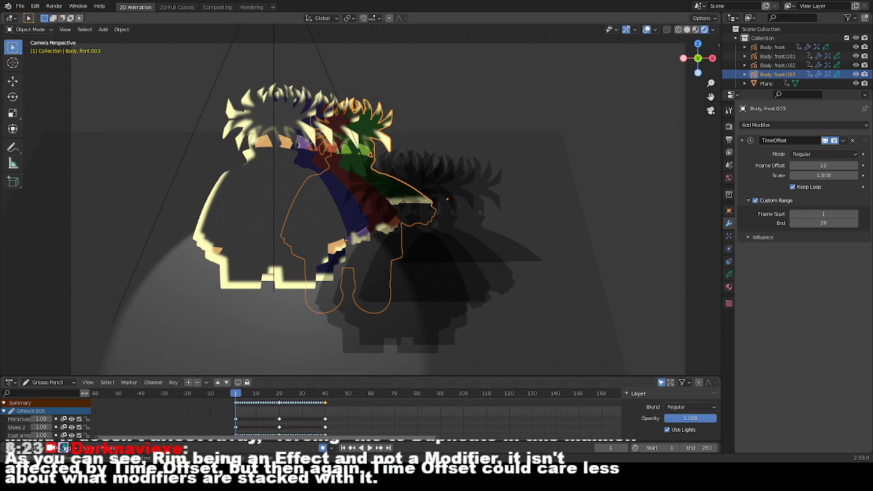
Turn off the viewport display of the Rim effect on the blue, red and green copies.
left_click(249, 191)
left_click(729, 287)
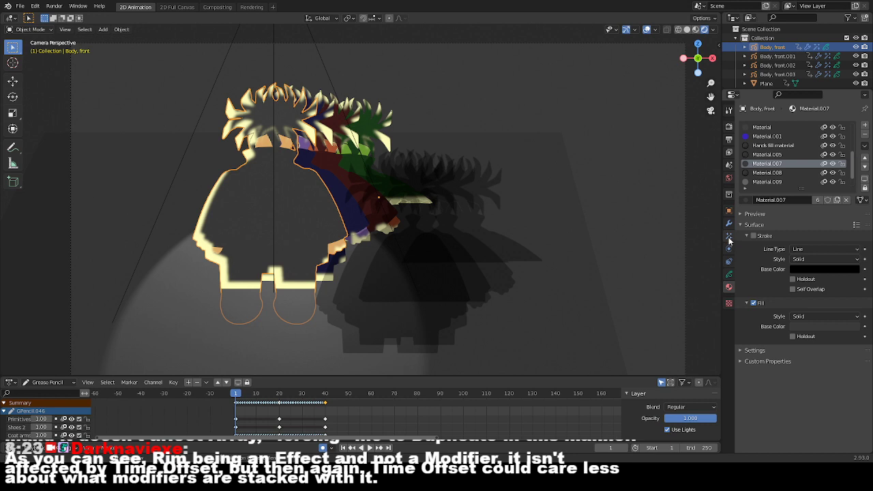
left_click(307, 162)
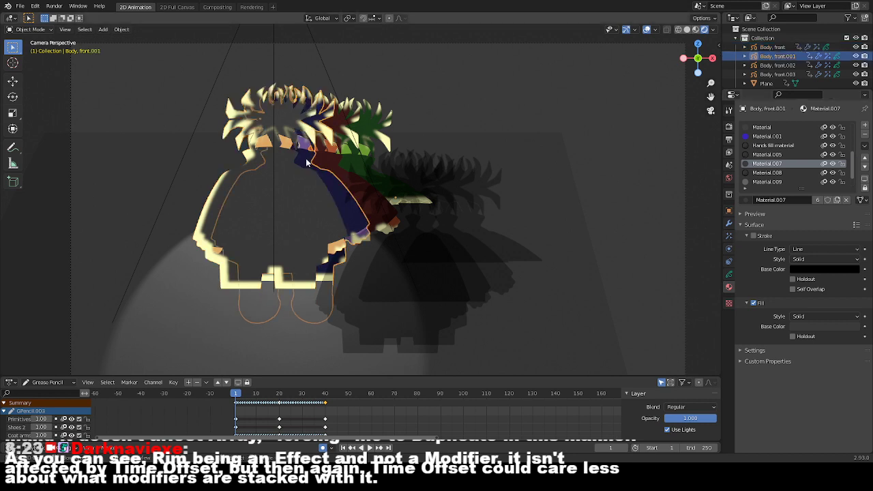
left_click(727, 275)
left_click(728, 236)
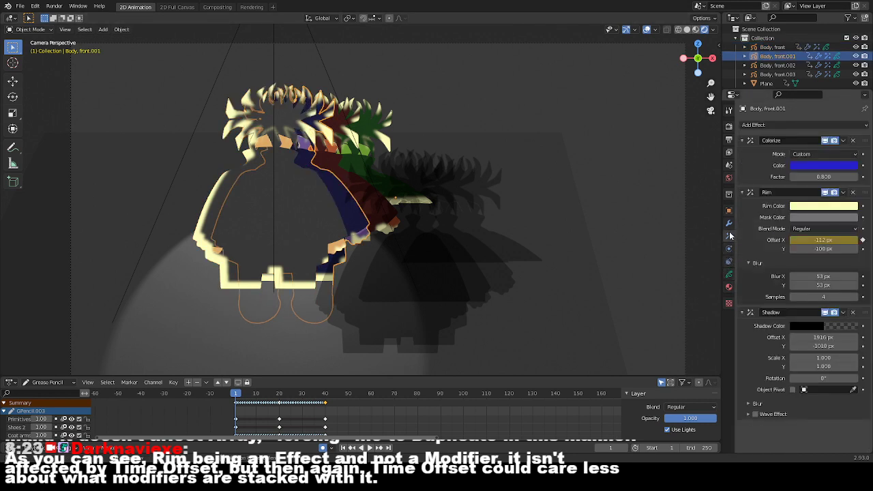
left_click(824, 193)
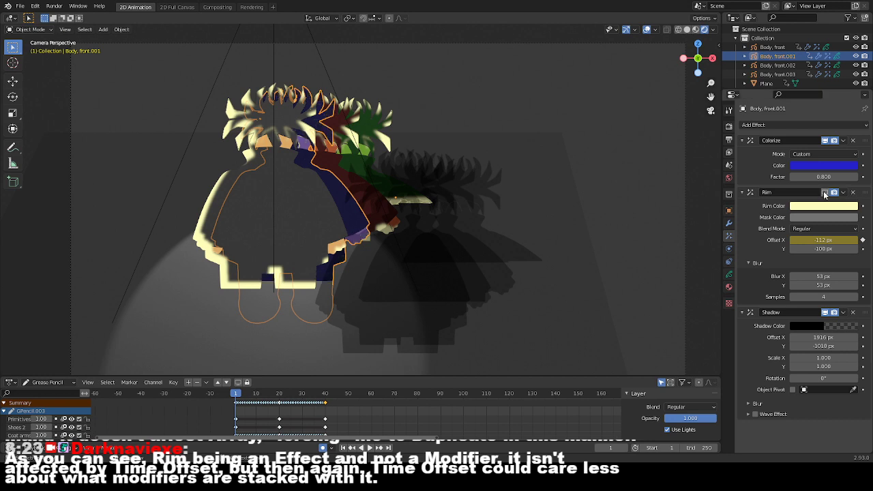
left_click(337, 162)
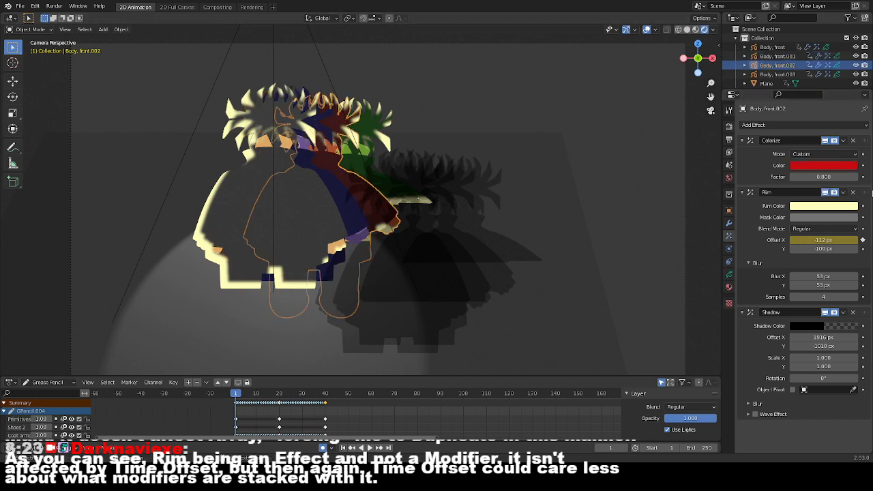
left_click(399, 158)
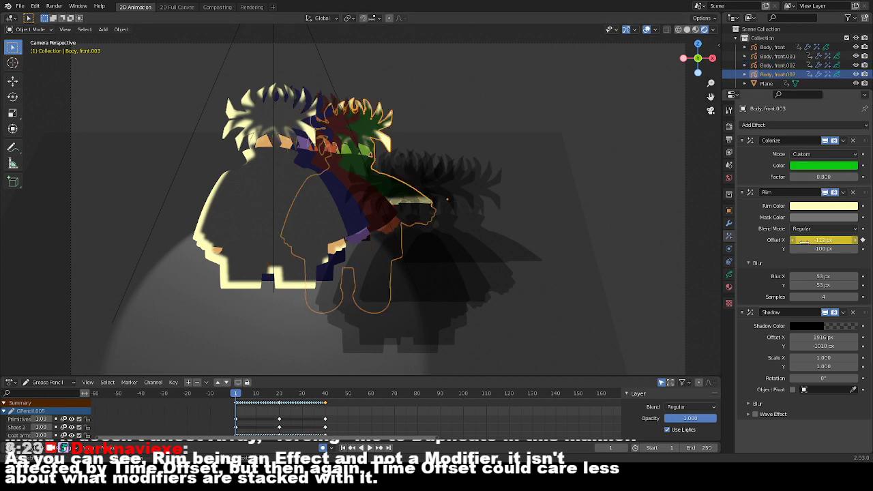
left_click(825, 193)
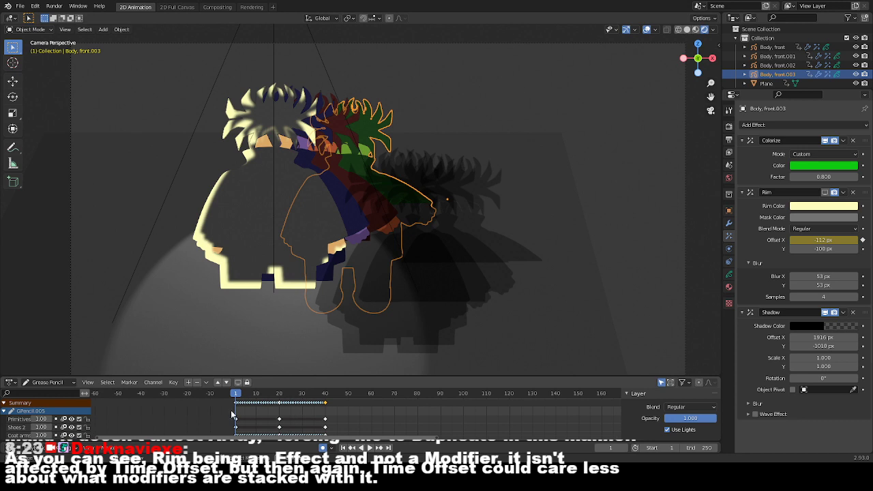
Play the animation with the copies' Rim effects hidden and return to frame 1.
key("space")
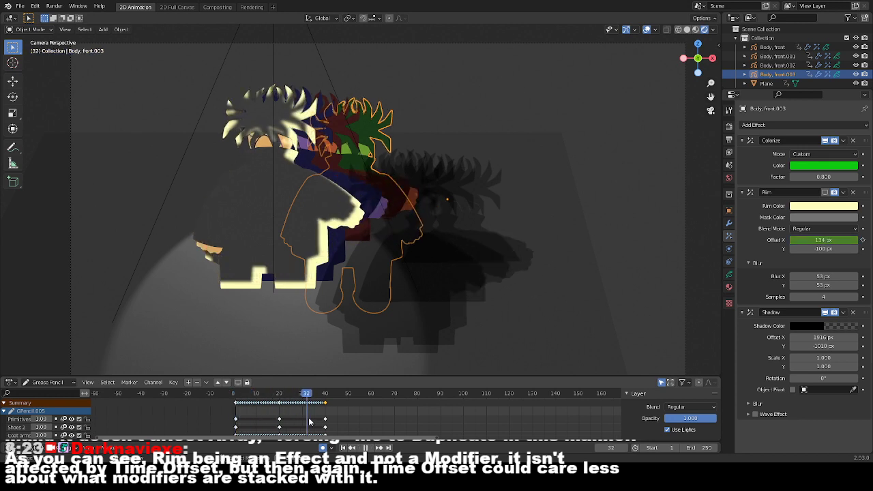
key("space")
left_click(237, 410)
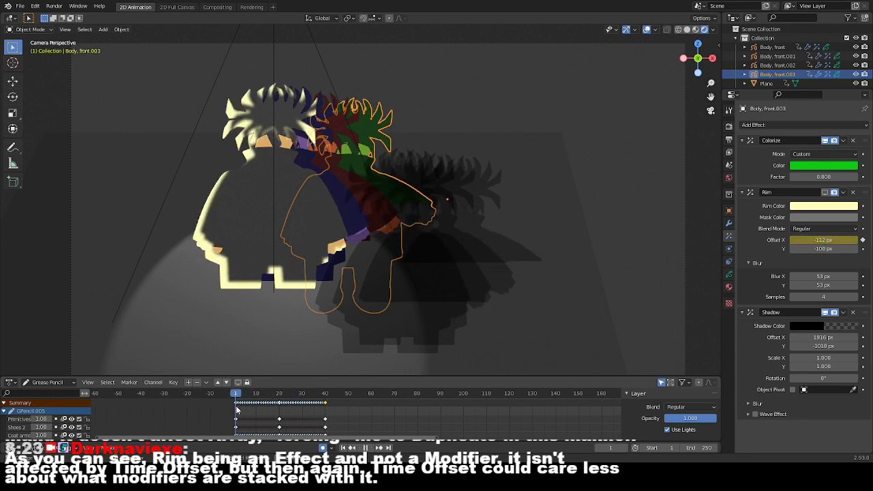
Add an Array modifier to the green copy with relative offset X 0.66 and Y -0.03, and preview the animation from frame 1.
left_click(729, 223)
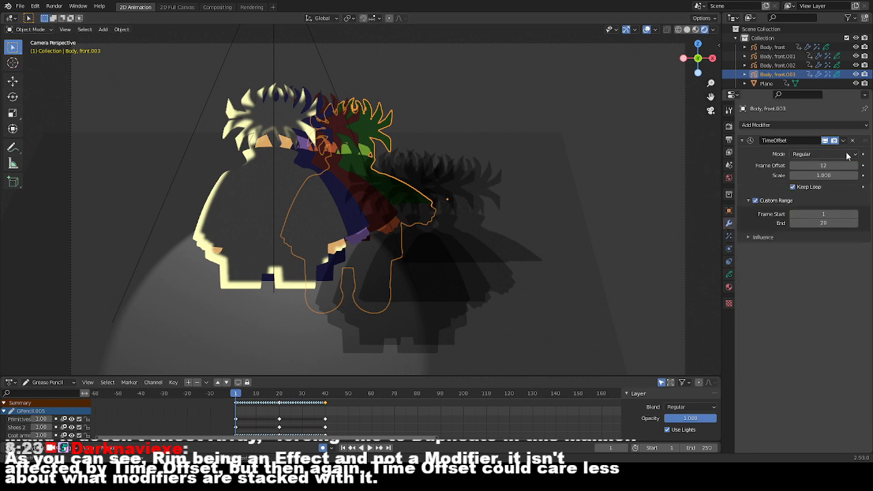
left_click(849, 127)
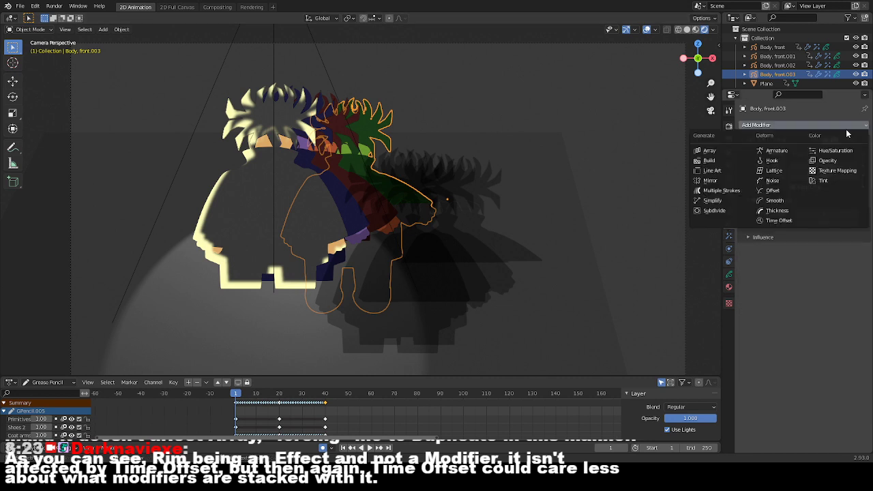
left_click(706, 151)
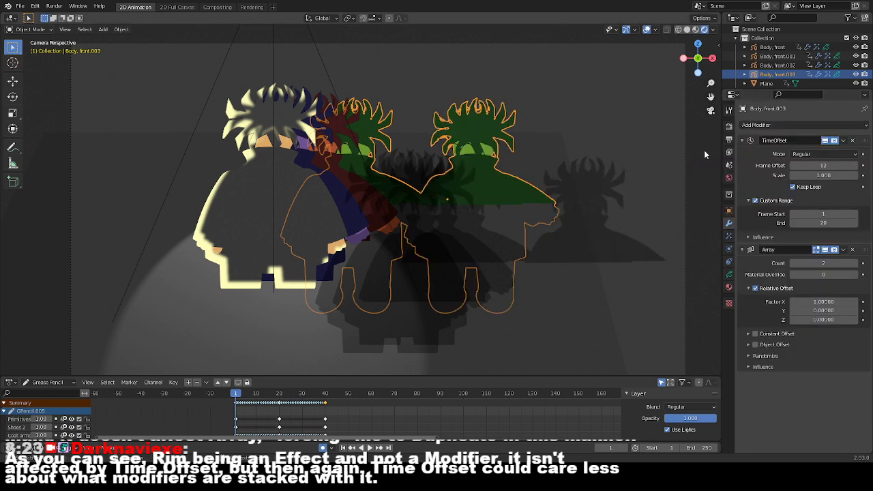
mouse_move(823, 302)
left_mouse_down()
mouse_move(791, 301)
mouse_move(849, 310)
mouse_move(820, 311)
left_mouse_up()
key("space")
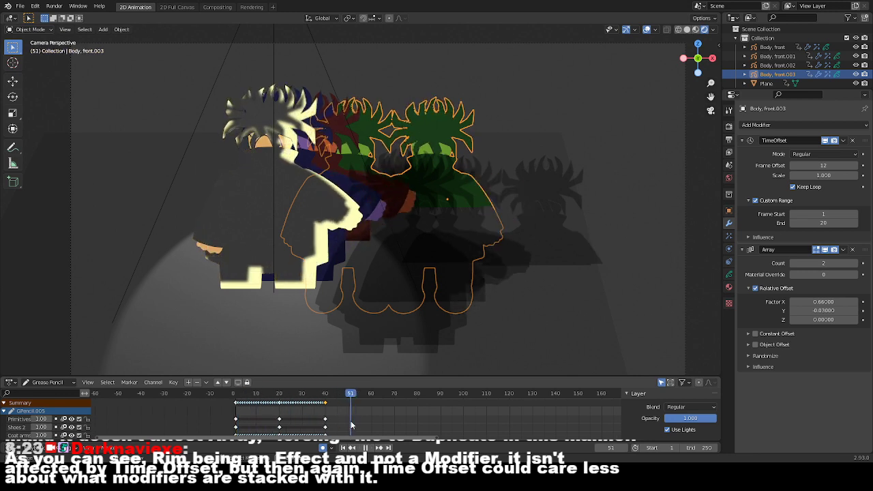
left_click(237, 415)
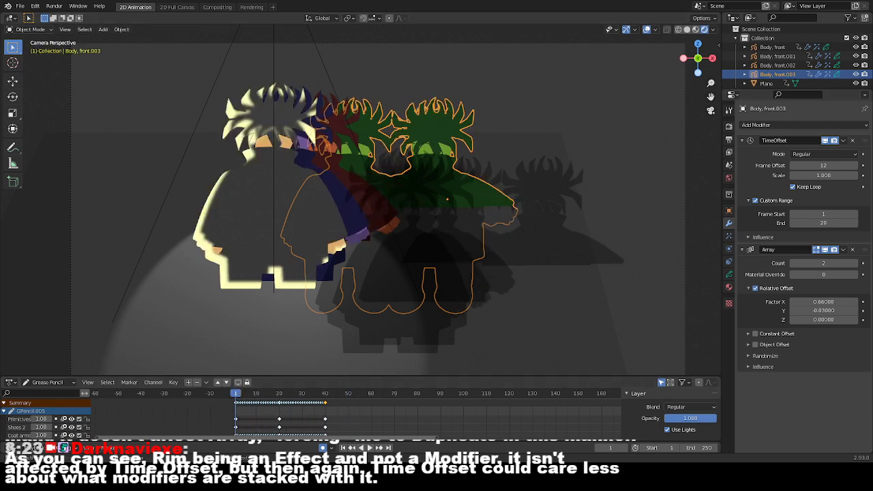
Place the green copy's Array modifier above Time Offset and preview the animation up to frame 47.
left_click_drag(863, 250, 871, 134)
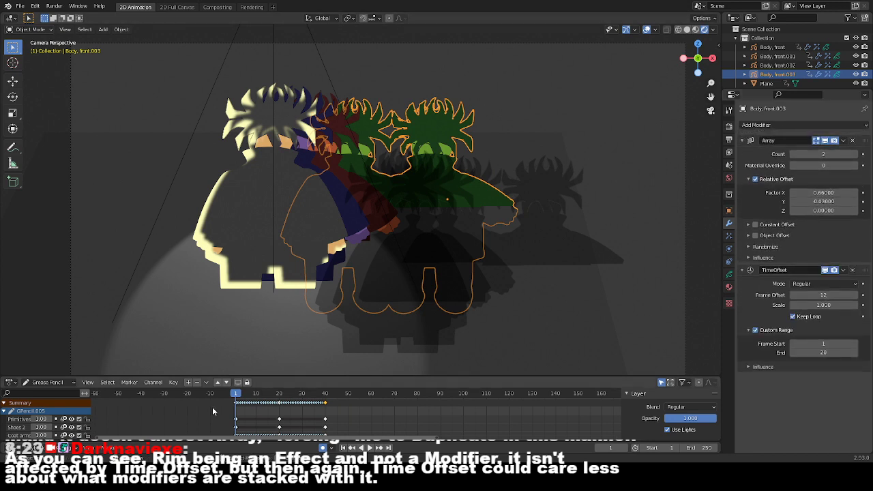
key("space")
left_click_drag(269, 417, 342, 414)
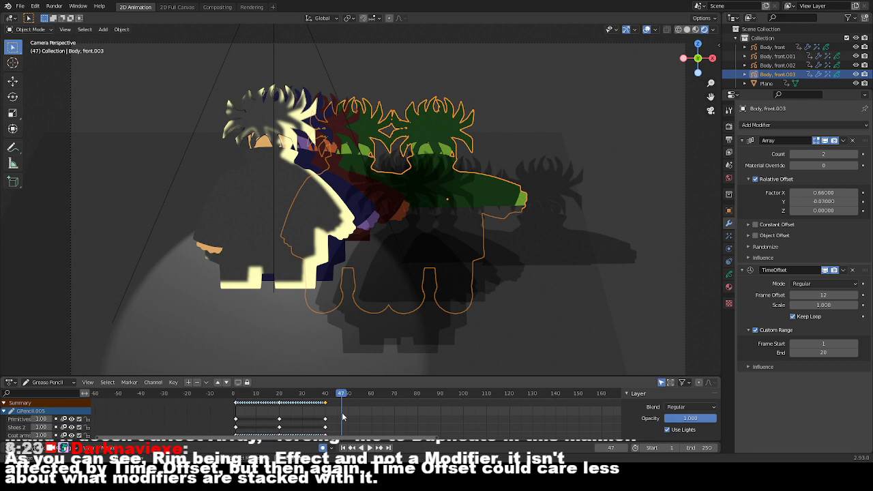